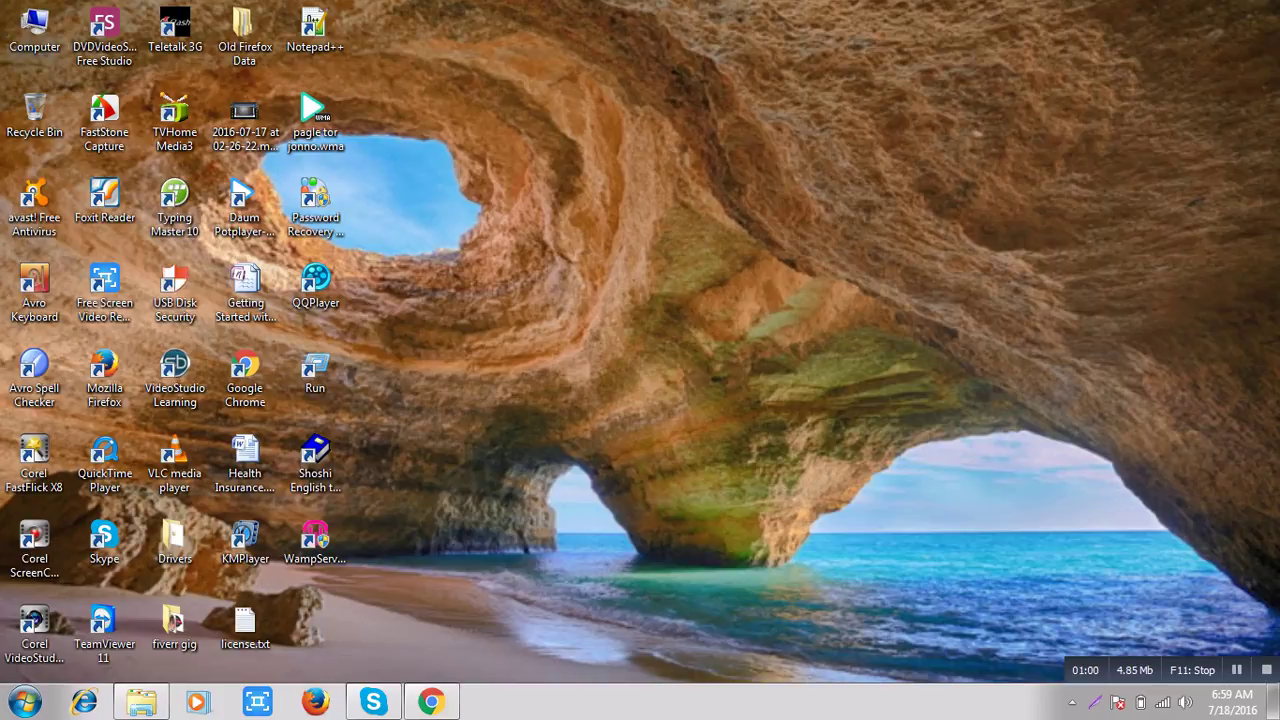
Switch to Chrome and look over the watch page of the video "How to Hack Facebook accaount without email", then pause playback.
mouse_move(430, 702)
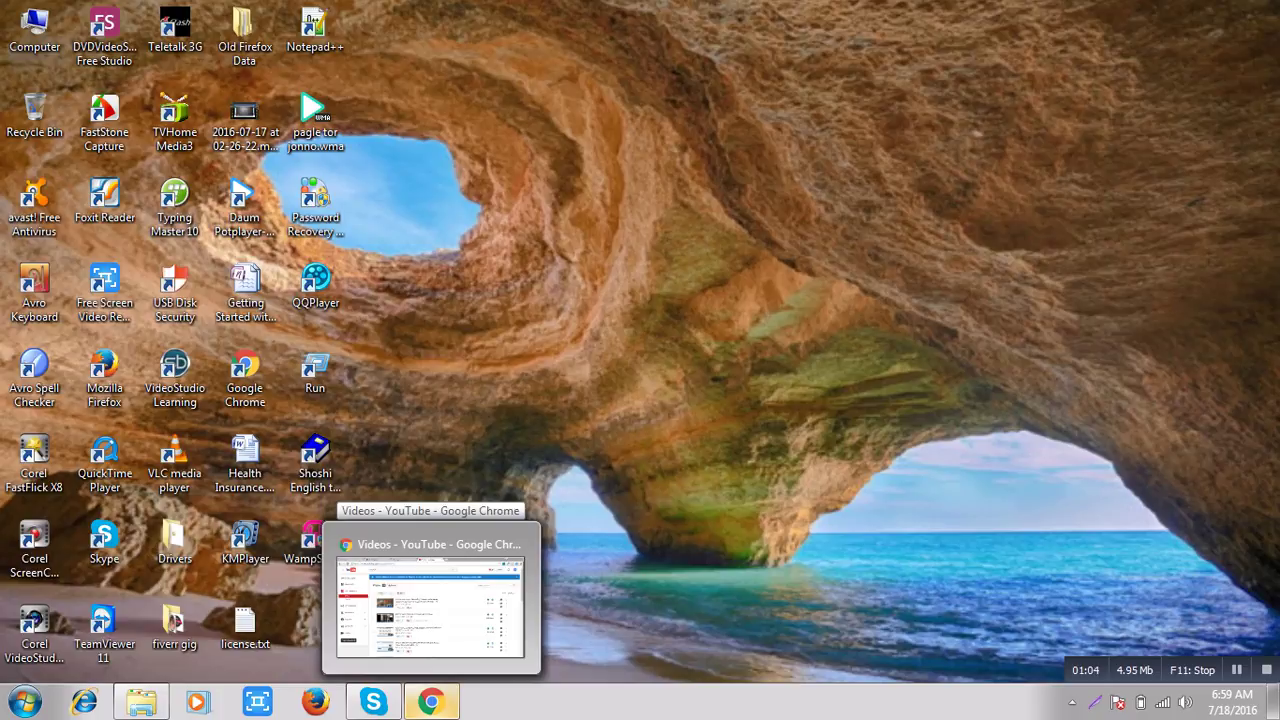
left_click(430, 702)
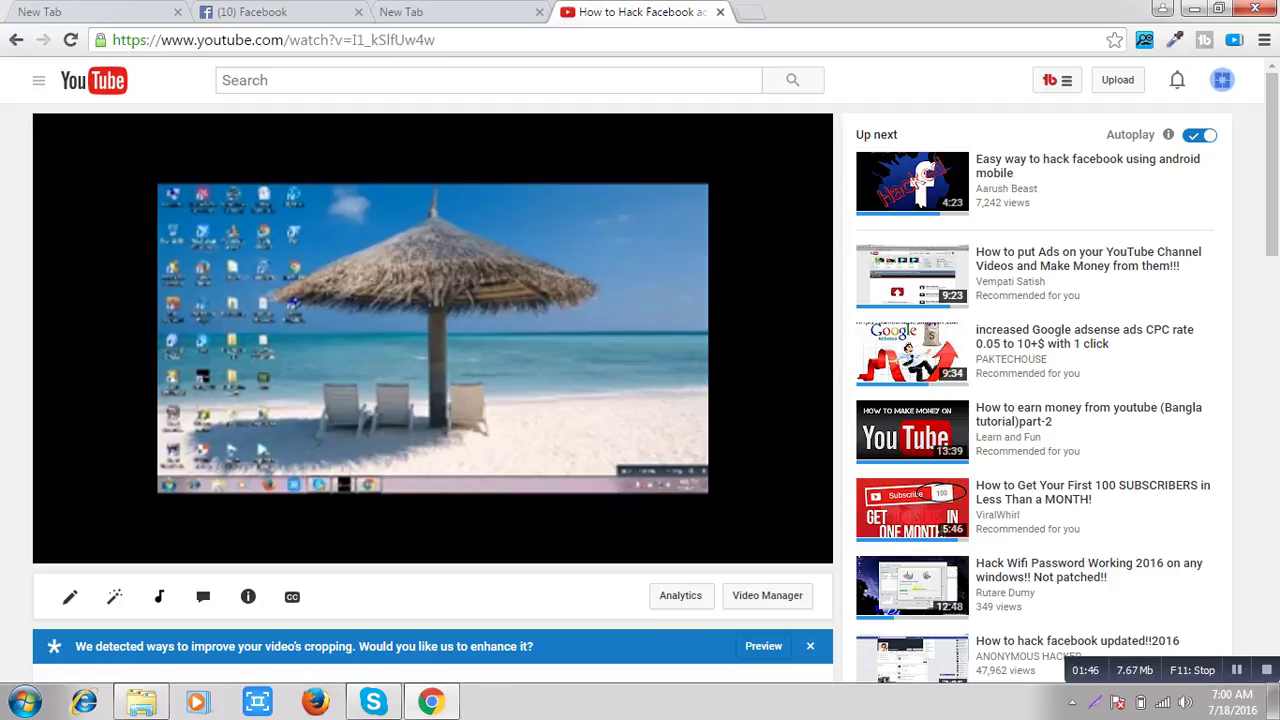
scroll(640, 400, "down", 1)
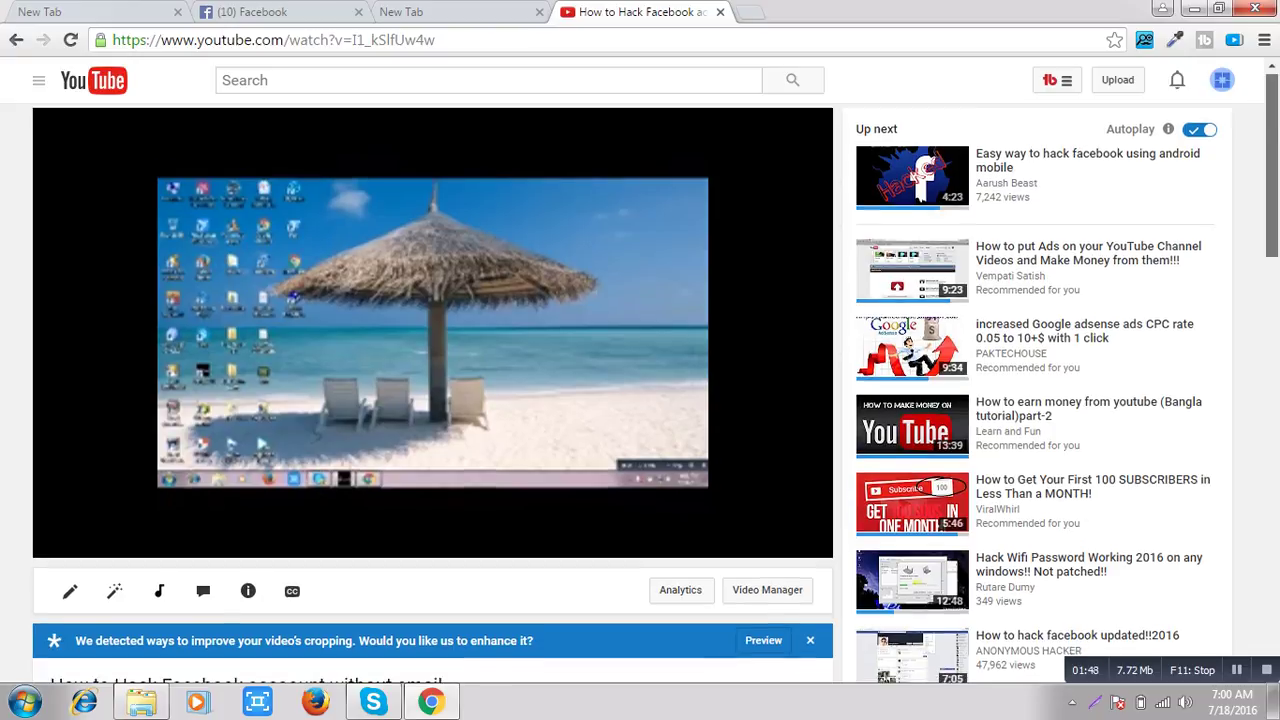
scroll(640, 400, "down", 5)
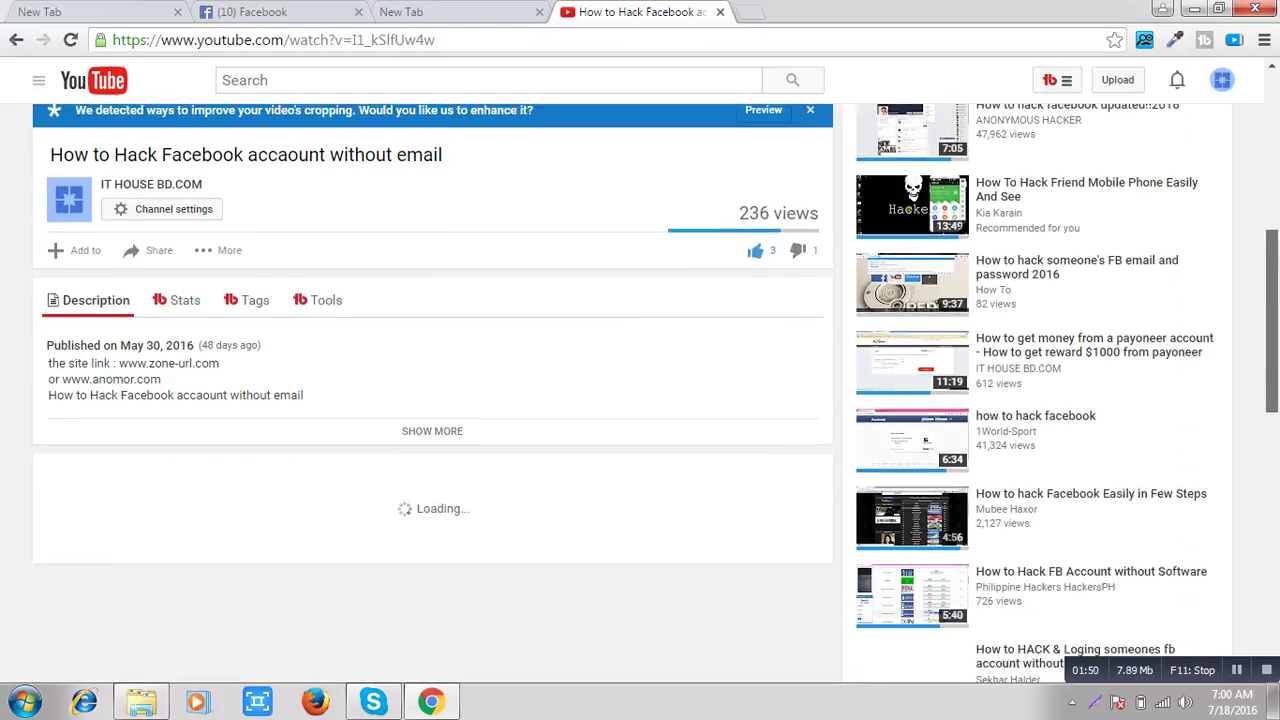
scroll(640, 400, "down", 1)
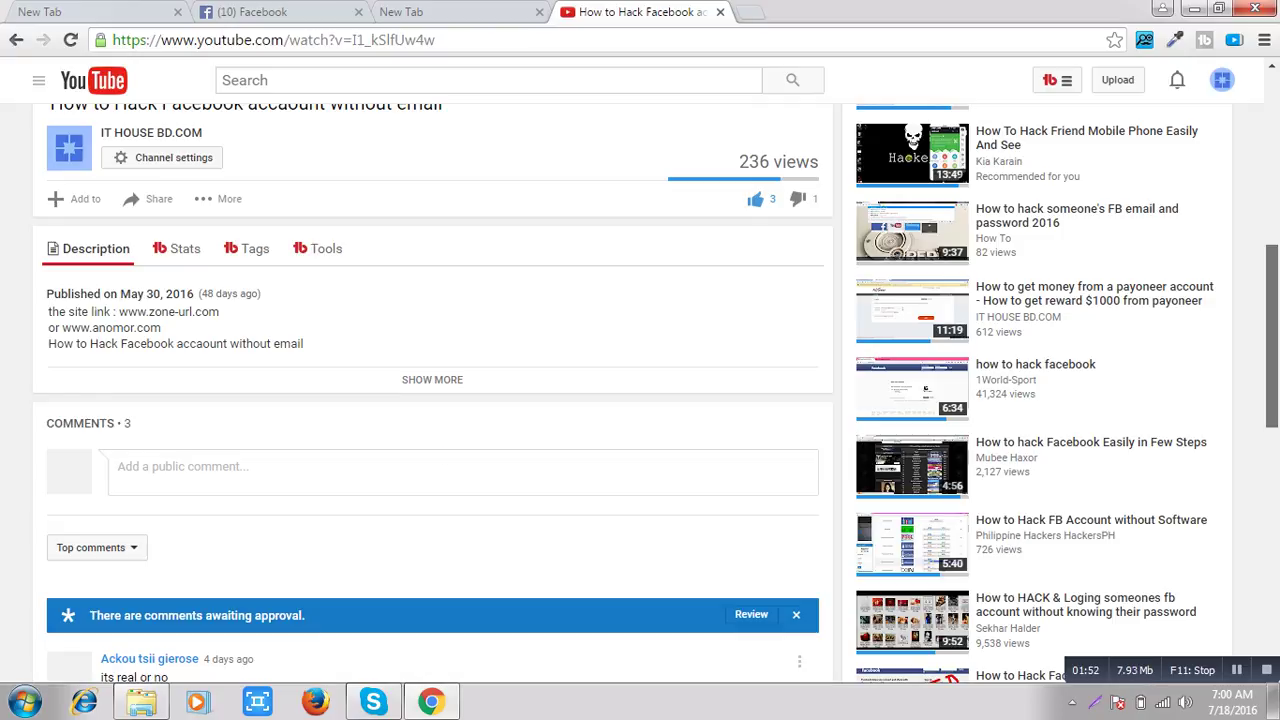
scroll(640, 400, "up", 6)
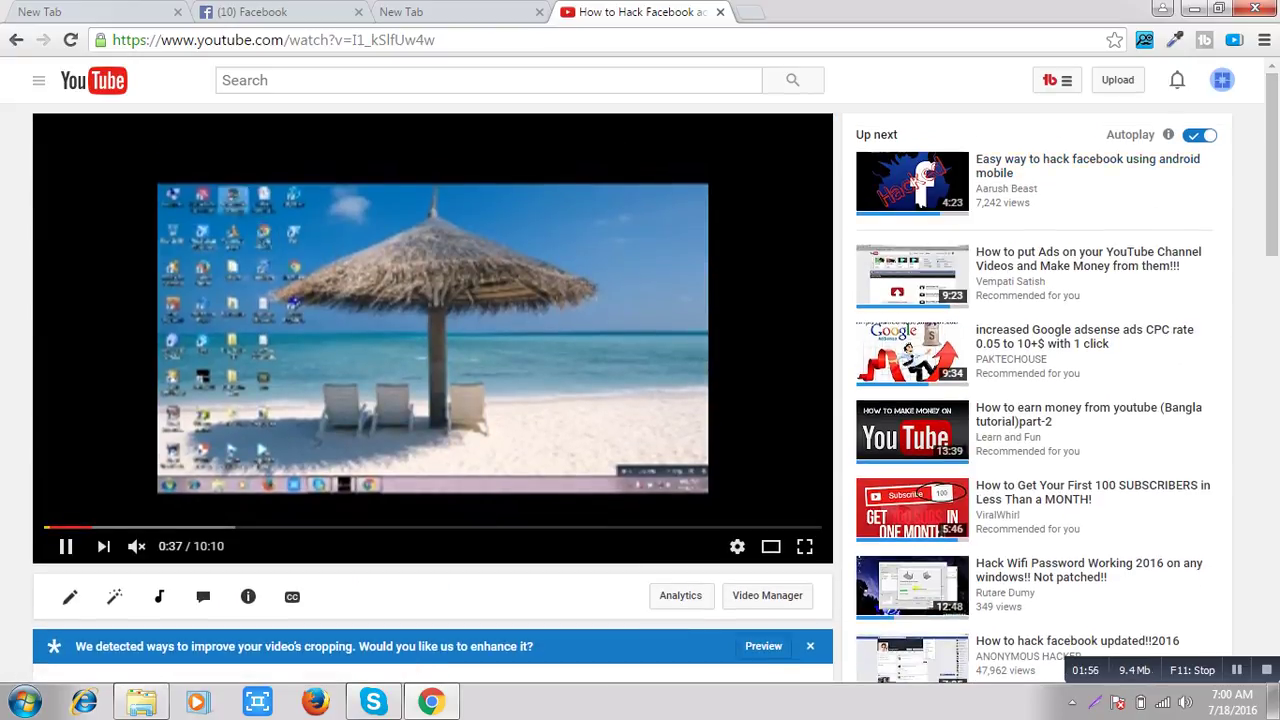
key("space")
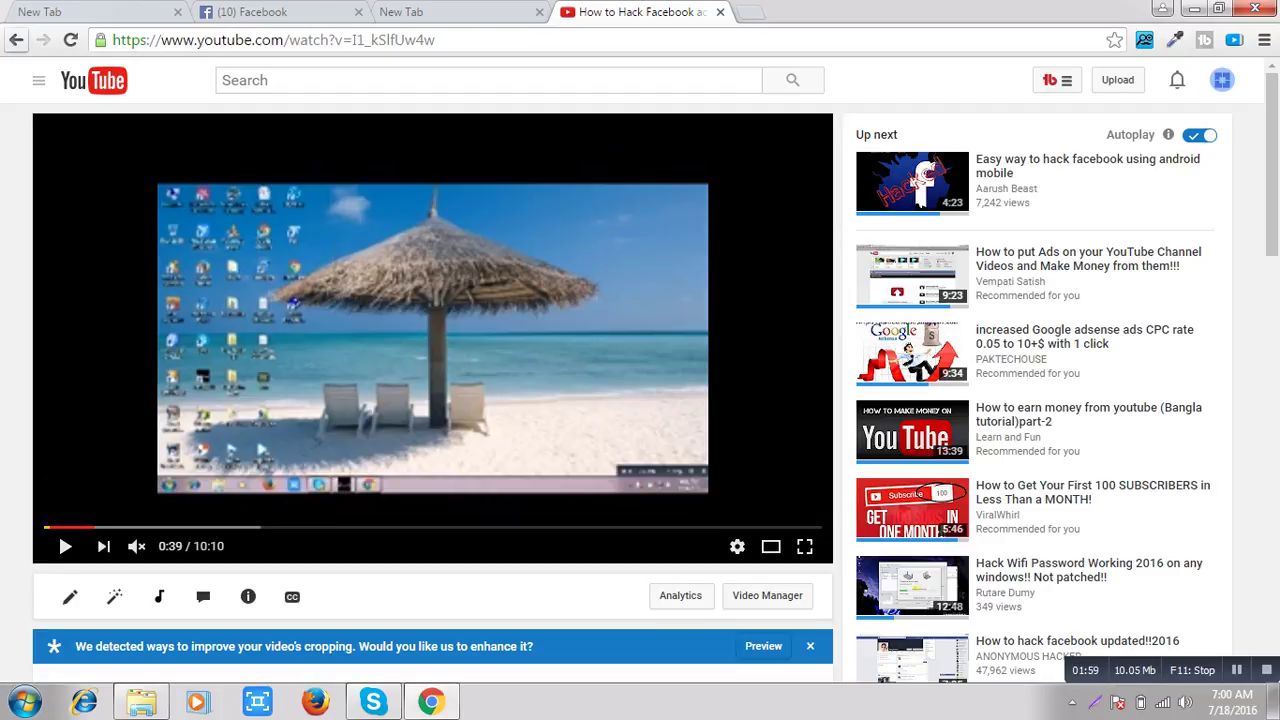
Return to the channel's video list, open the adf.ly video and examine its ads, closing the overlay ad and pausing playback.
key("alt+Left")
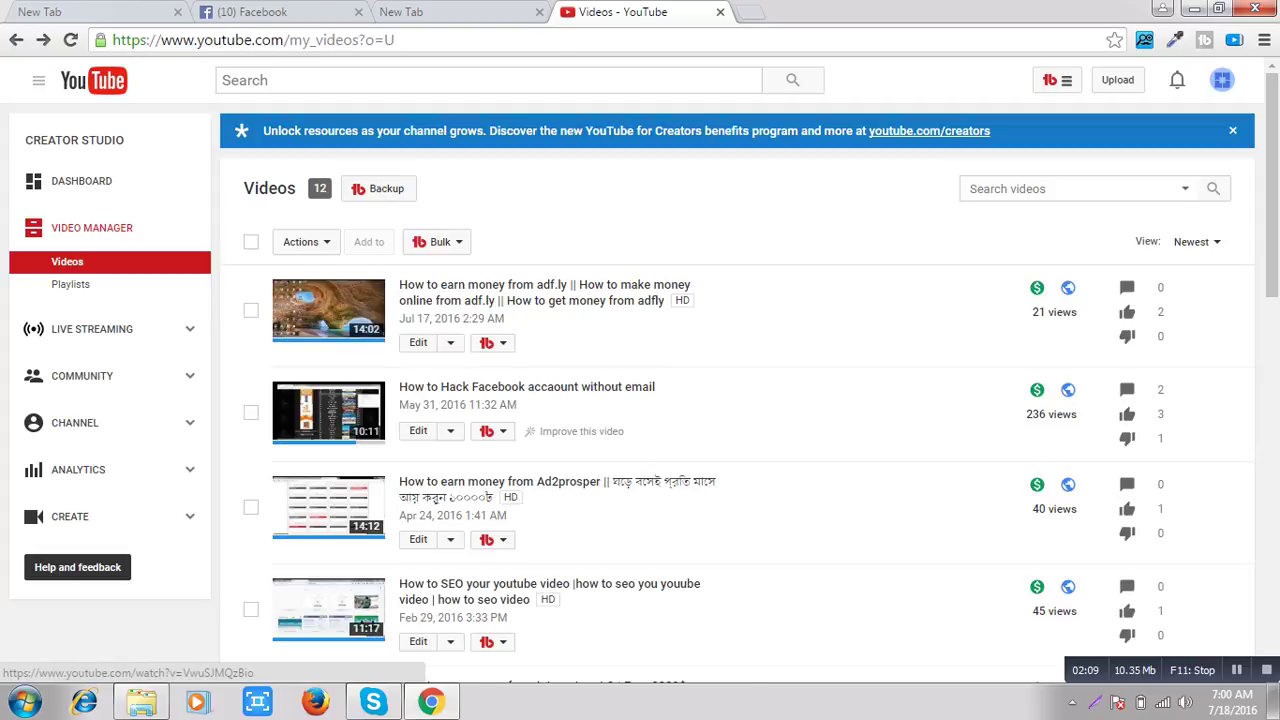
key("F5")
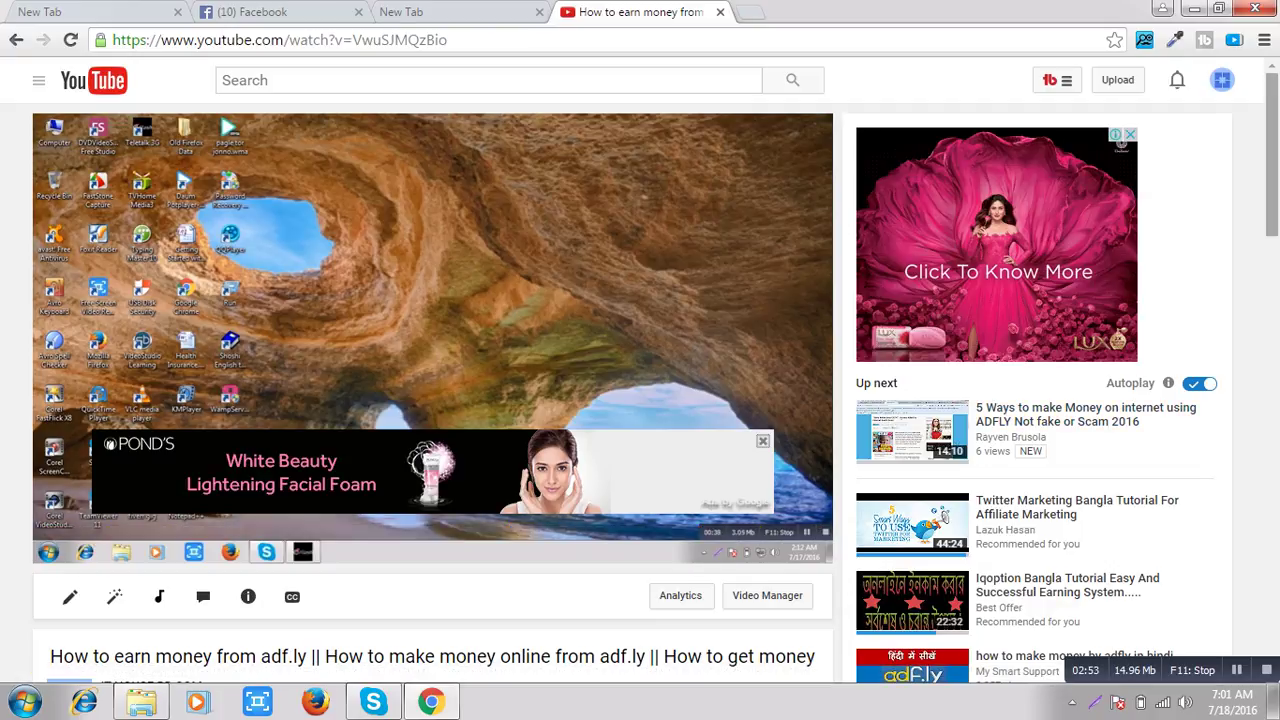
scroll(640, 394, "down", 2)
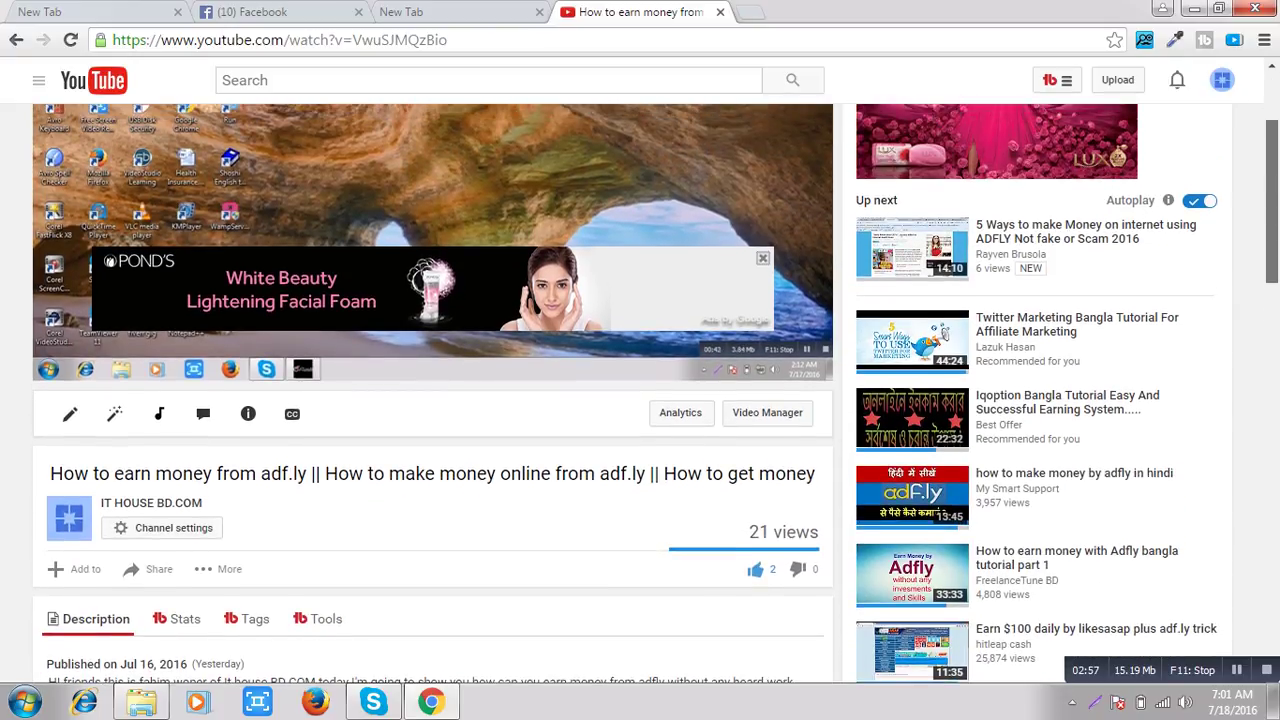
scroll(640, 394, "up", 1)
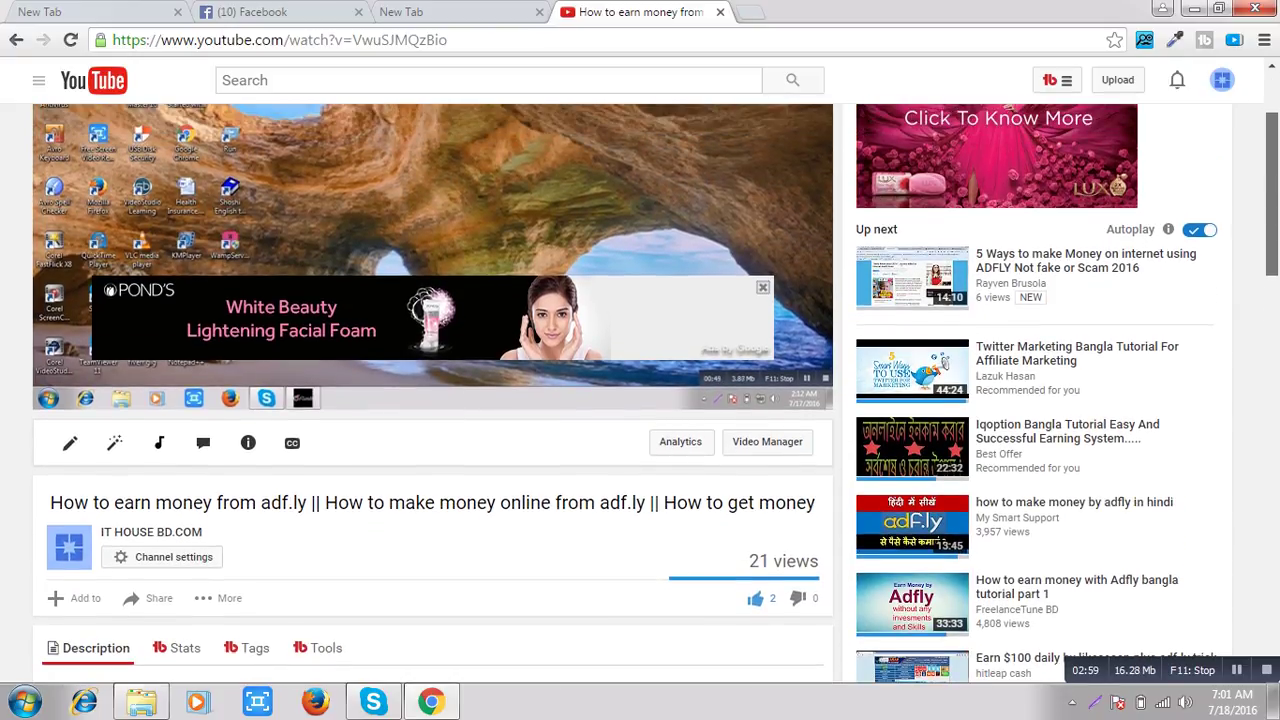
scroll(1086, 310, "up", 1)
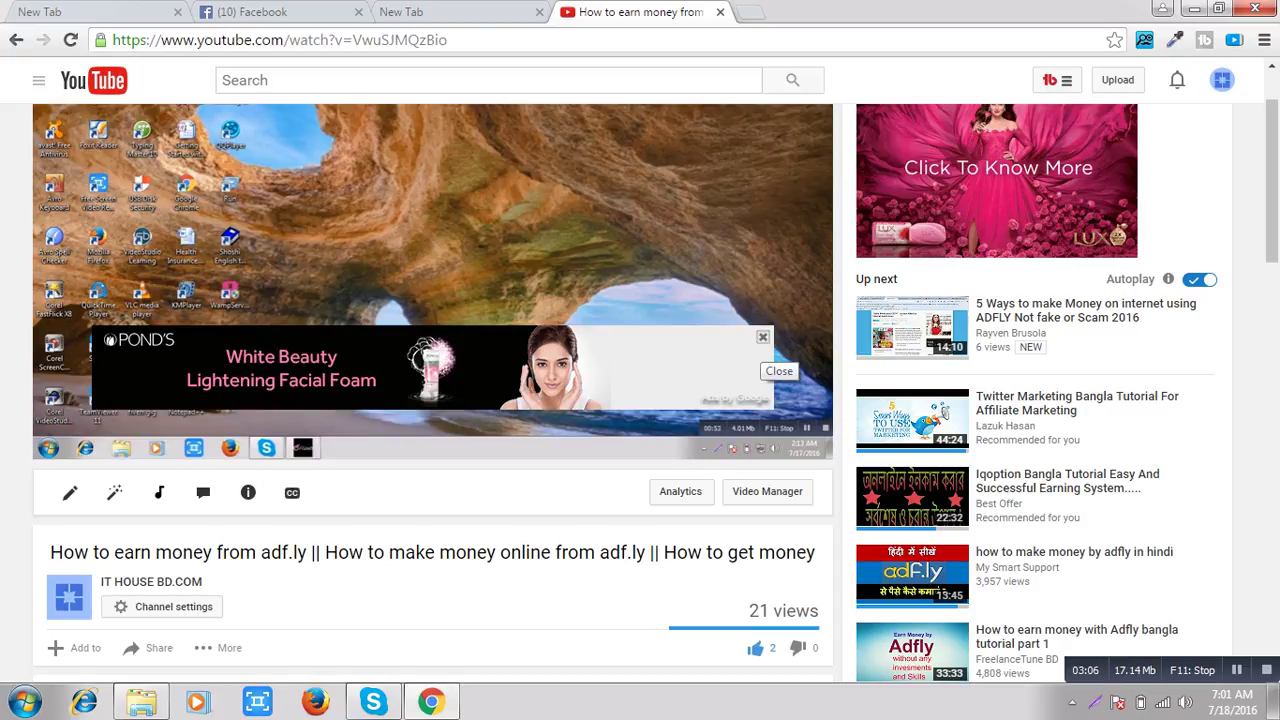
left_click(762, 337)
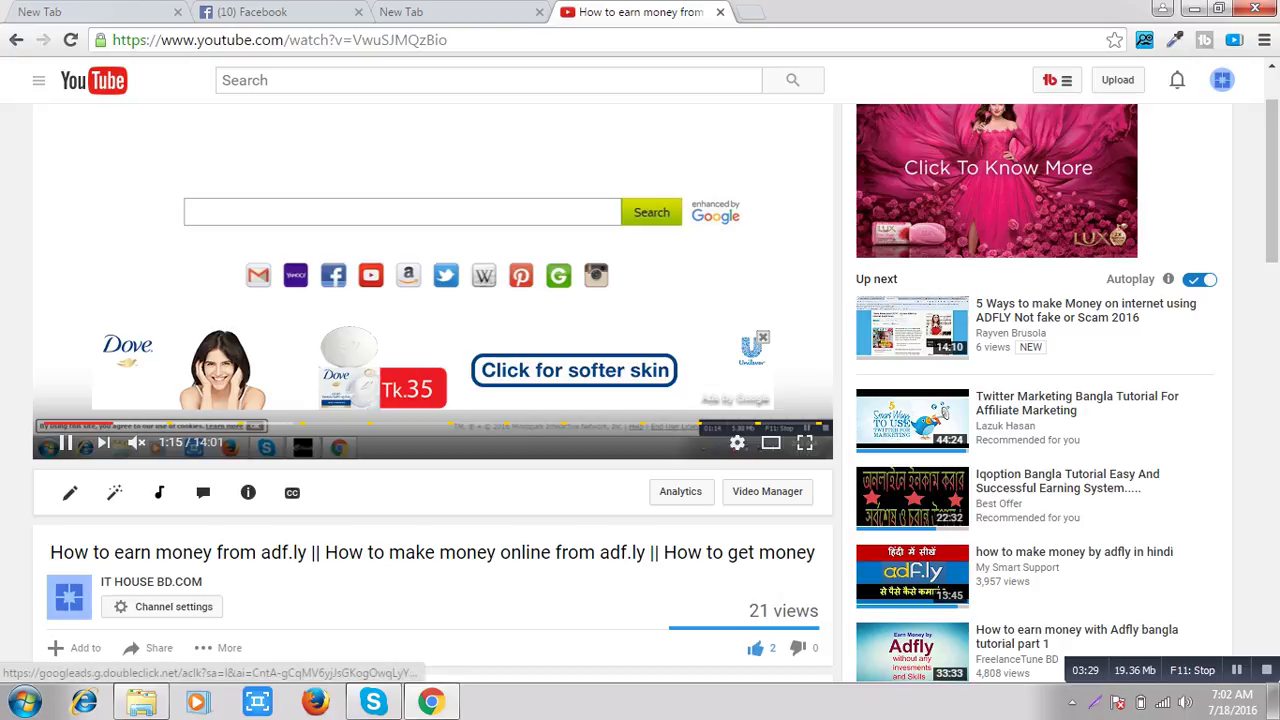
key("space")
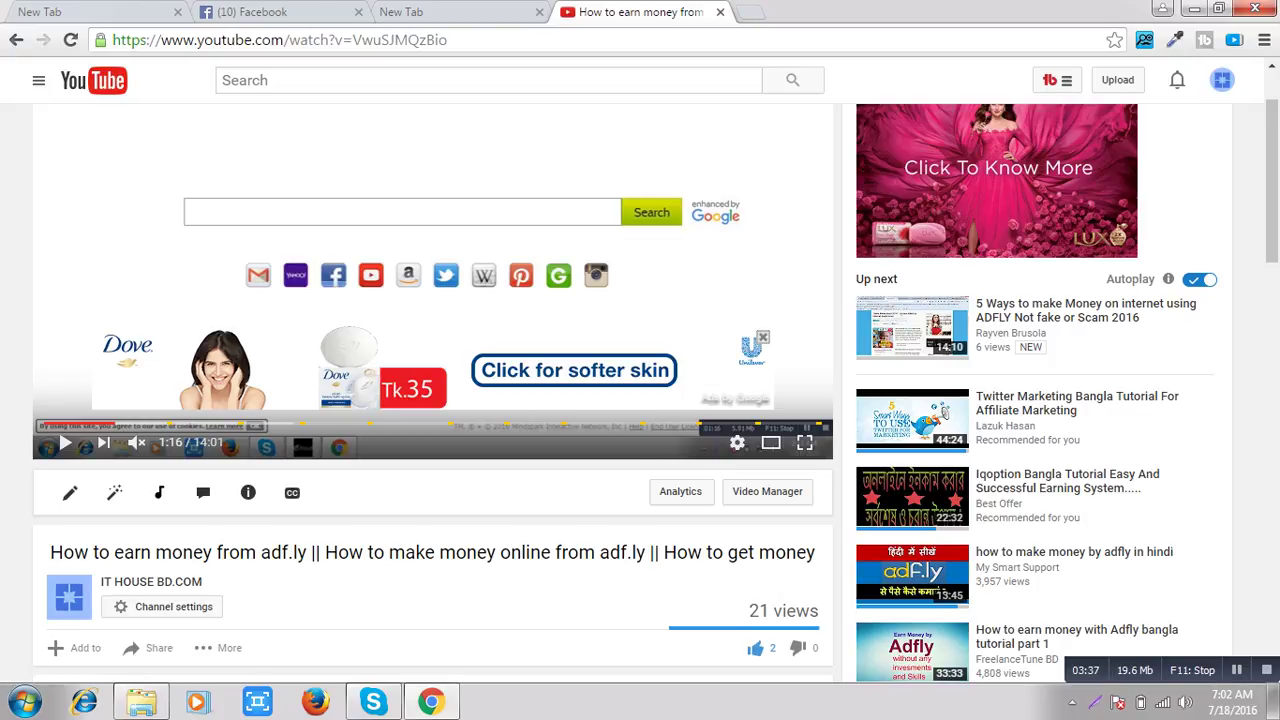
Go to Creator Studio and open the "How to earn money from Ad2prosper" video for editing.
left_click(1222, 80)
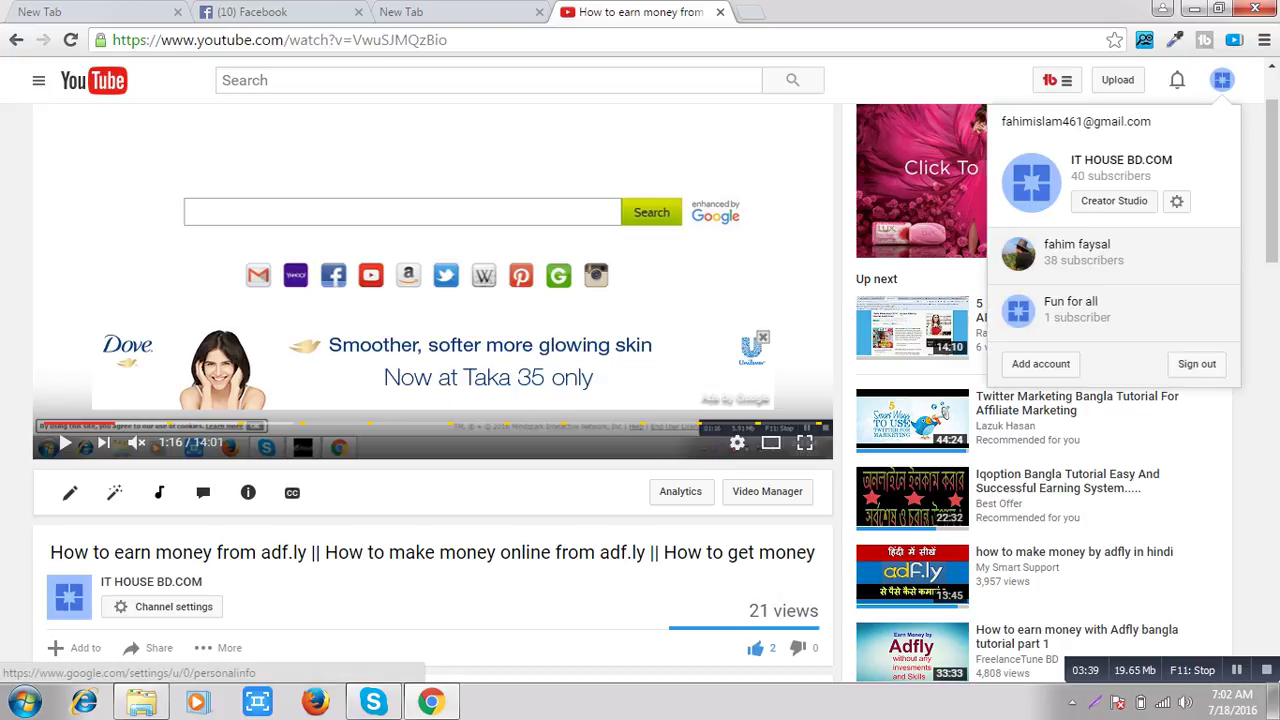
left_click(1114, 201)
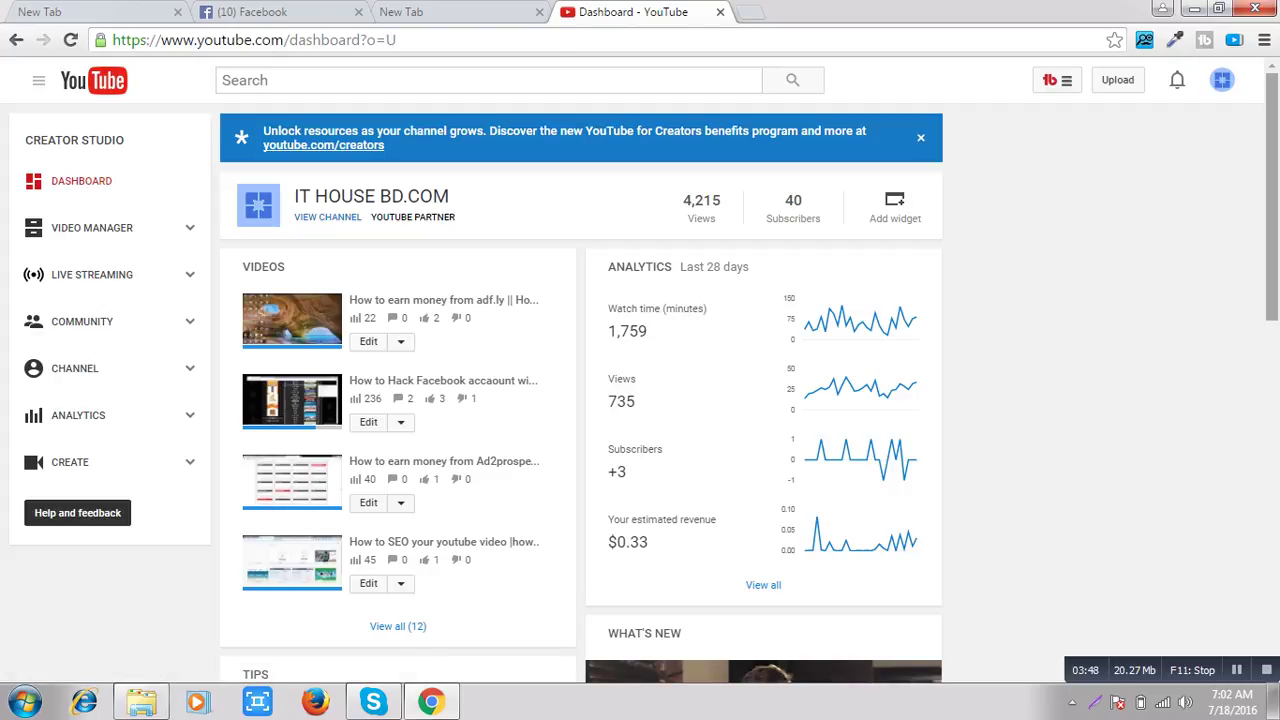
scroll(640, 370, "down", 1)
scroll(640, 370, "down", 2)
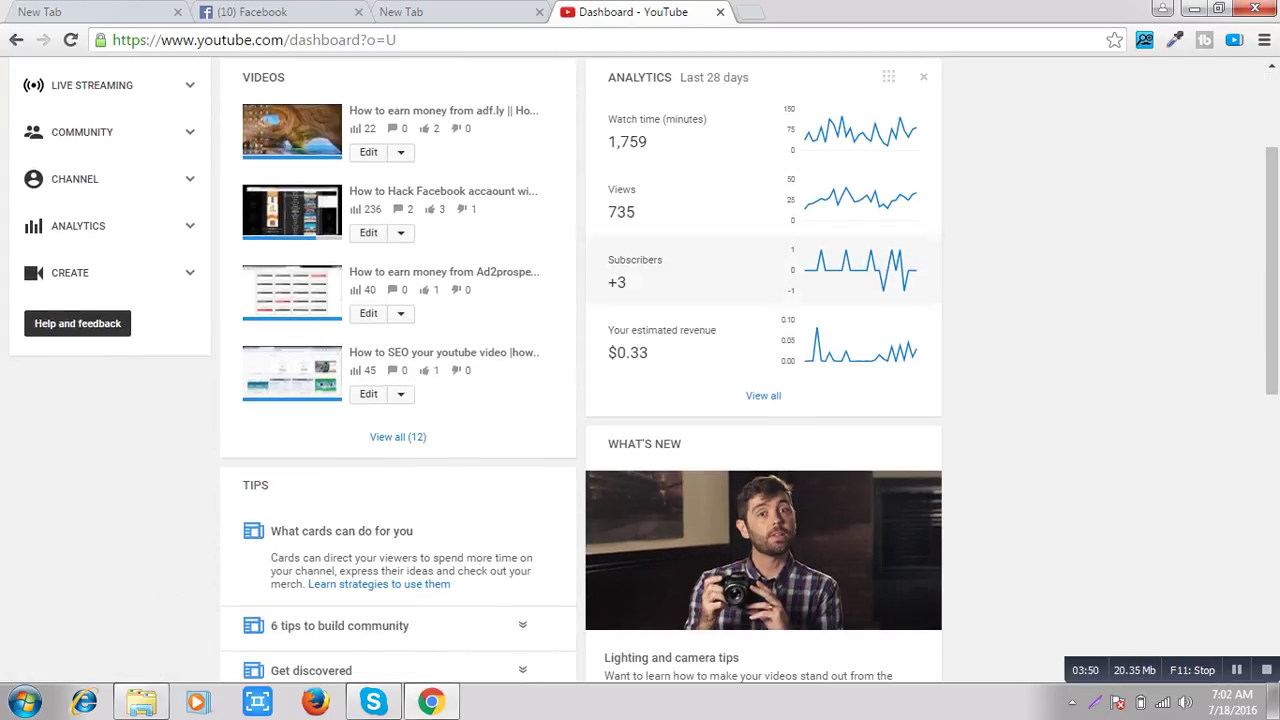
left_click(397, 436)
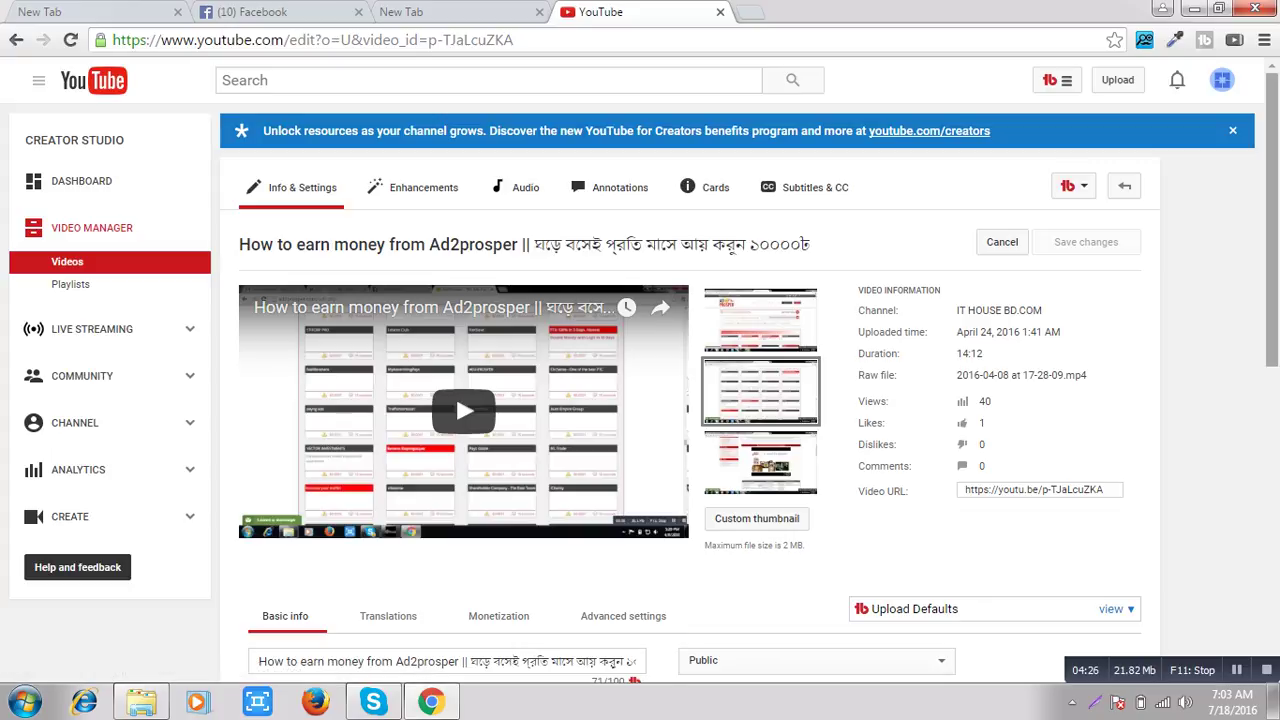
Examine the Ad2prosper video's info and settings, including its title, description, tags and page address.
scroll(640, 400, "down", 1)
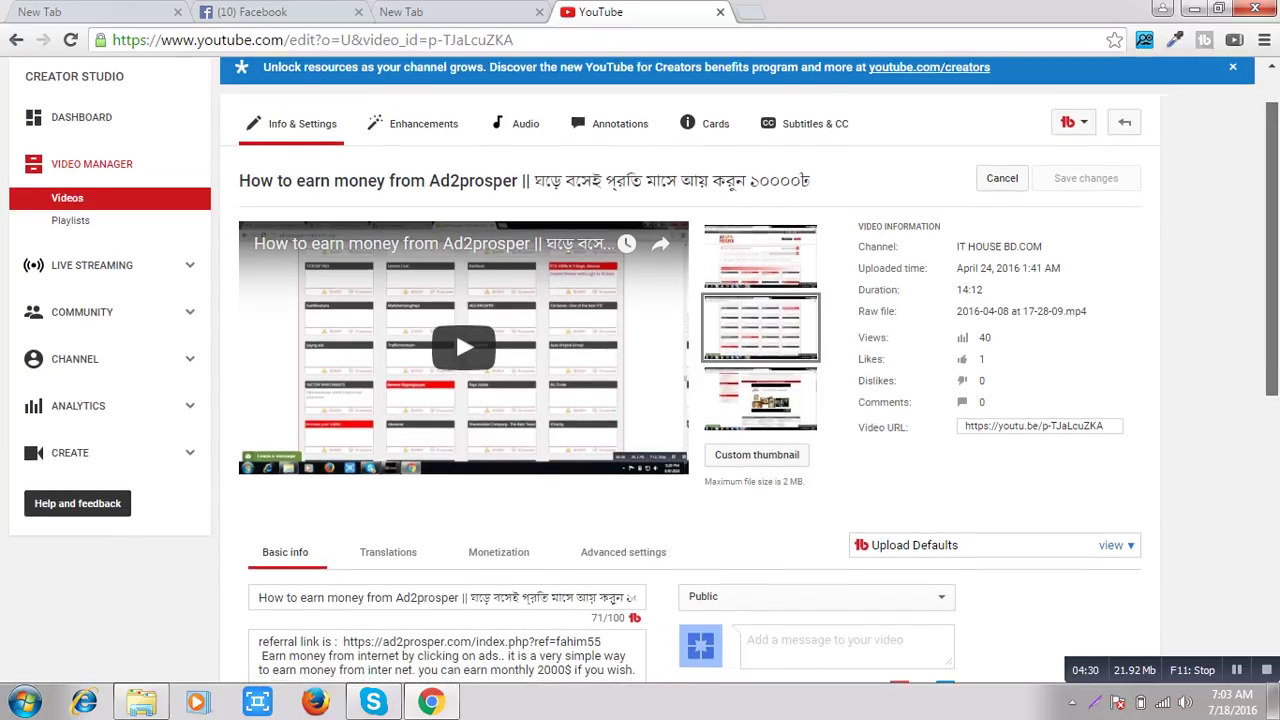
scroll(640, 400, "down", 1)
scroll(455, 311, "down", 1)
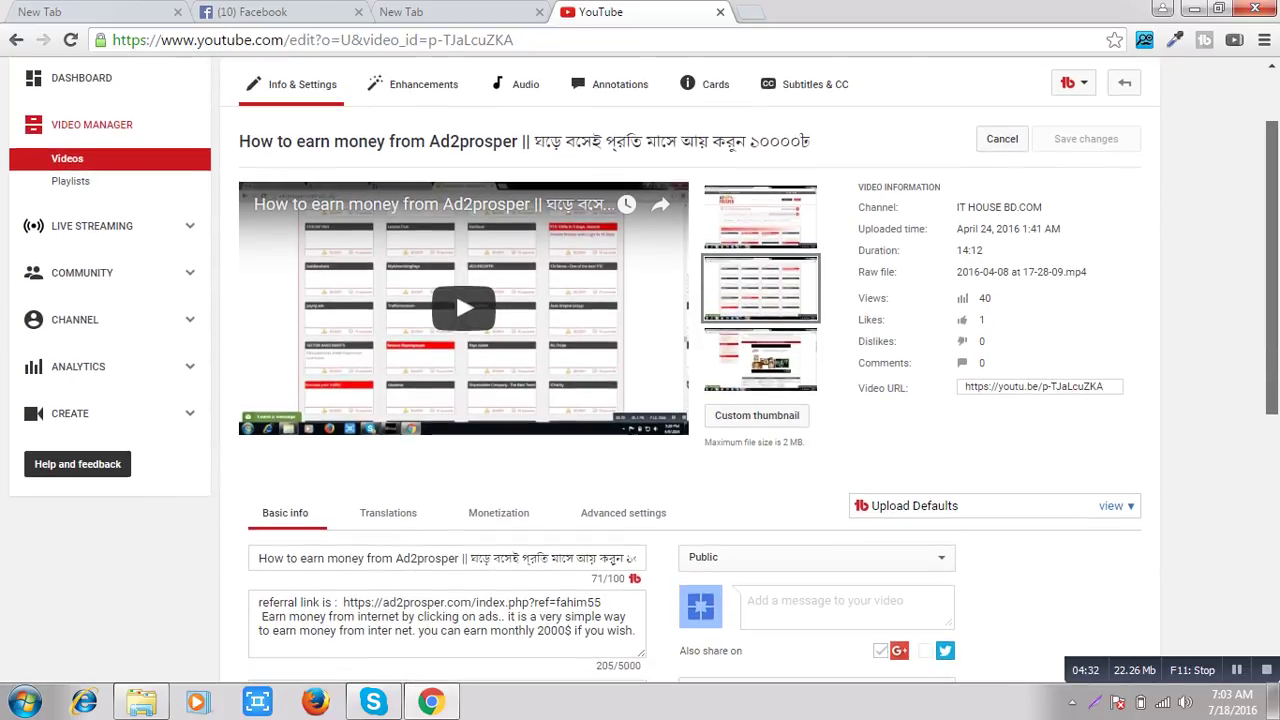
scroll(640, 370, "down", 2)
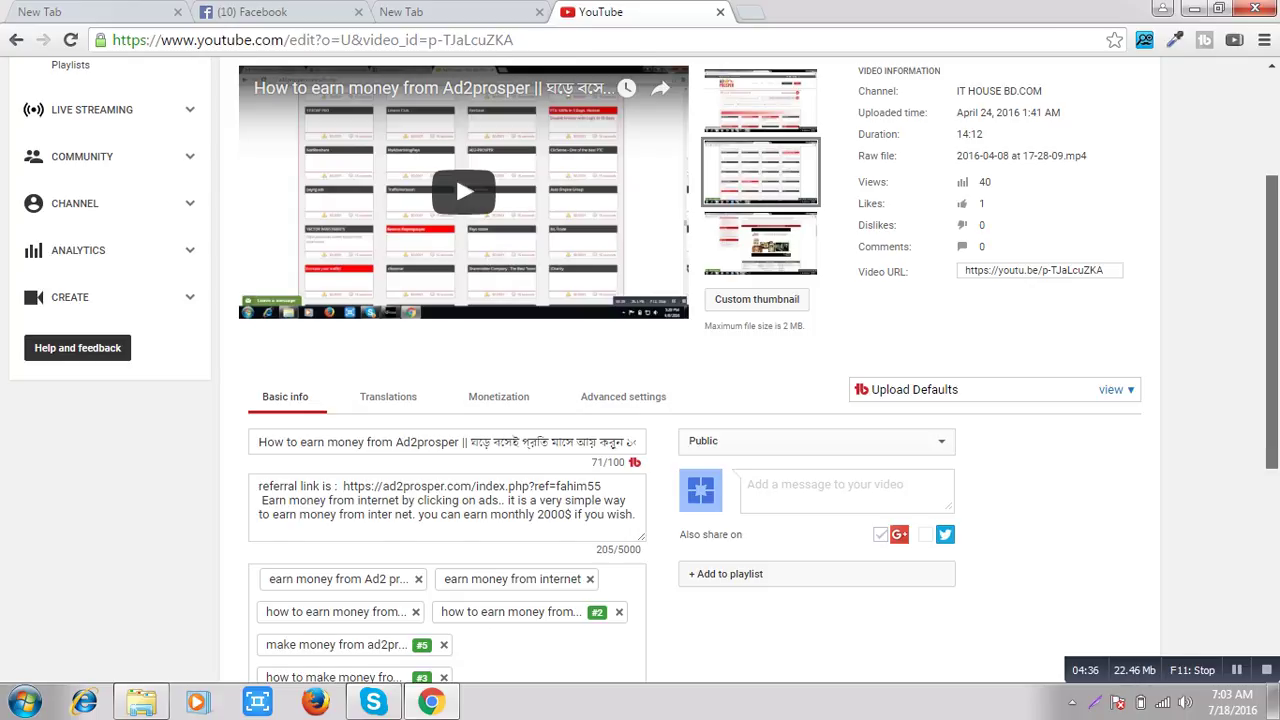
scroll(455, 173, "up", 2)
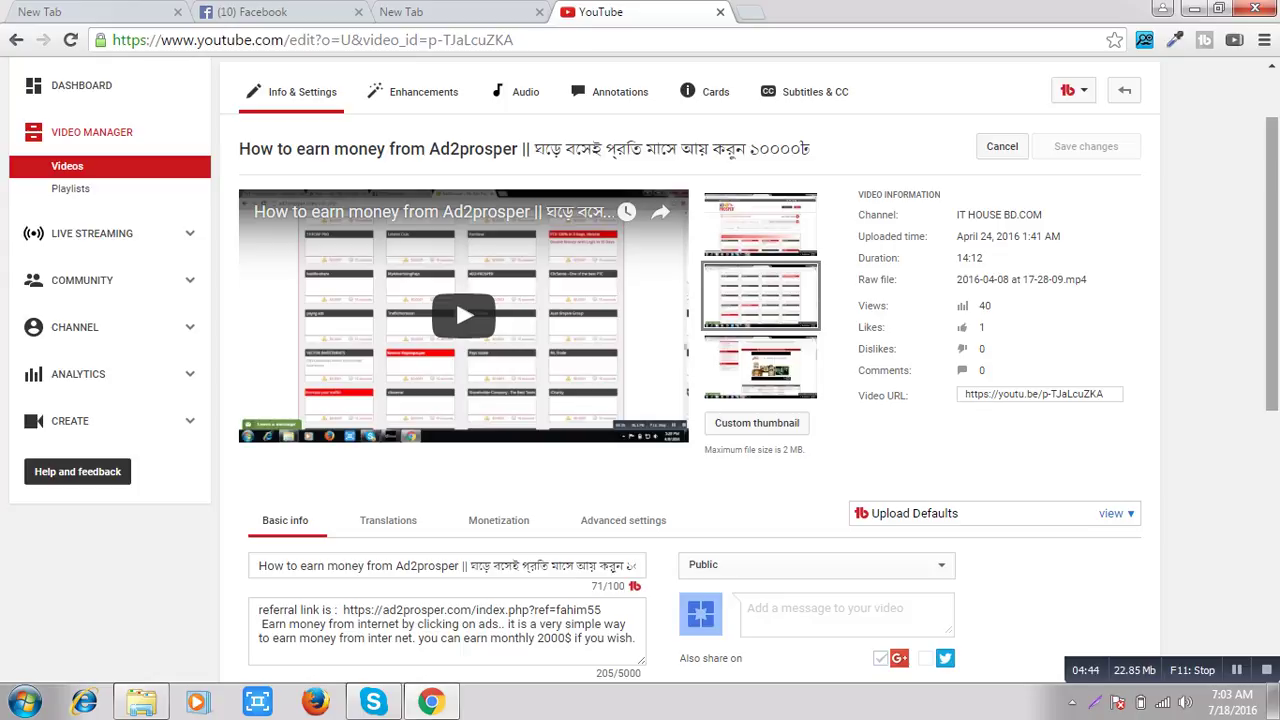
scroll(640, 371, "down", 1)
scroll(640, 371, "up", 3)
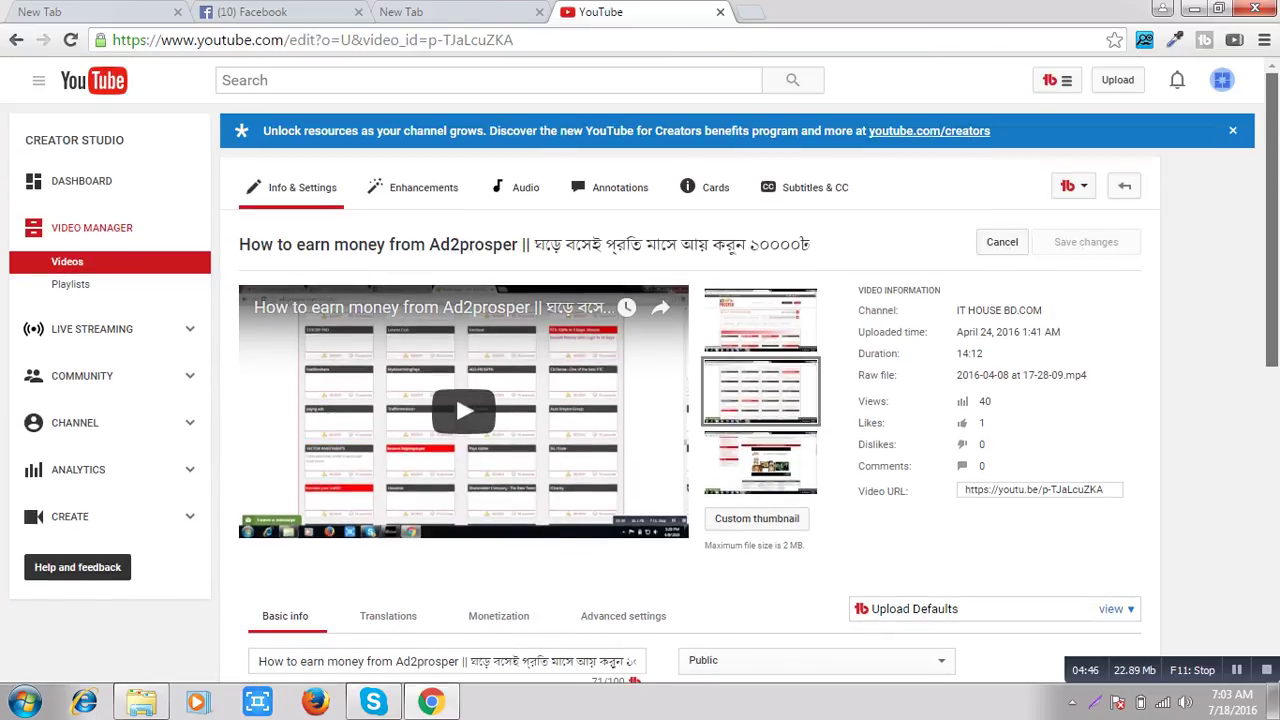
scroll(455, 333, "down", 1)
scroll(455, 333, "up", 1)
left_click(382, 39)
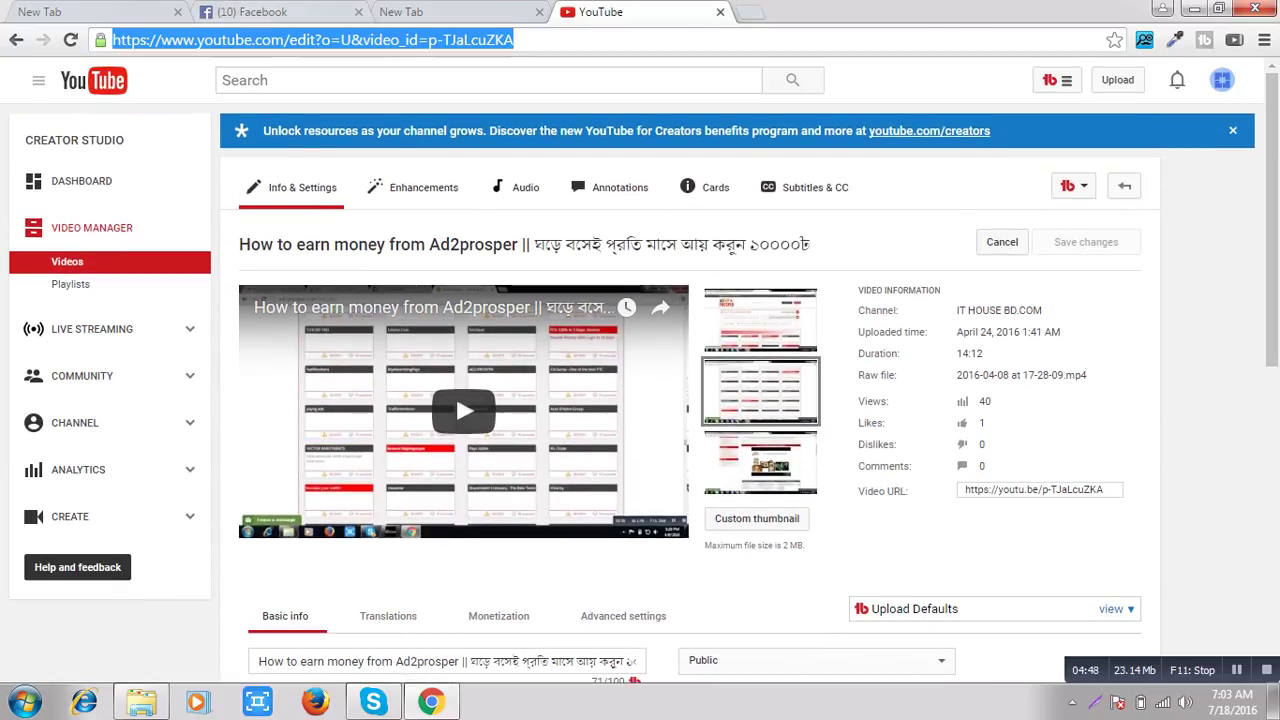
Reopen the Ad2prosper video's edit page from the dashboard and show its monetization settings.
left_click(16, 40)
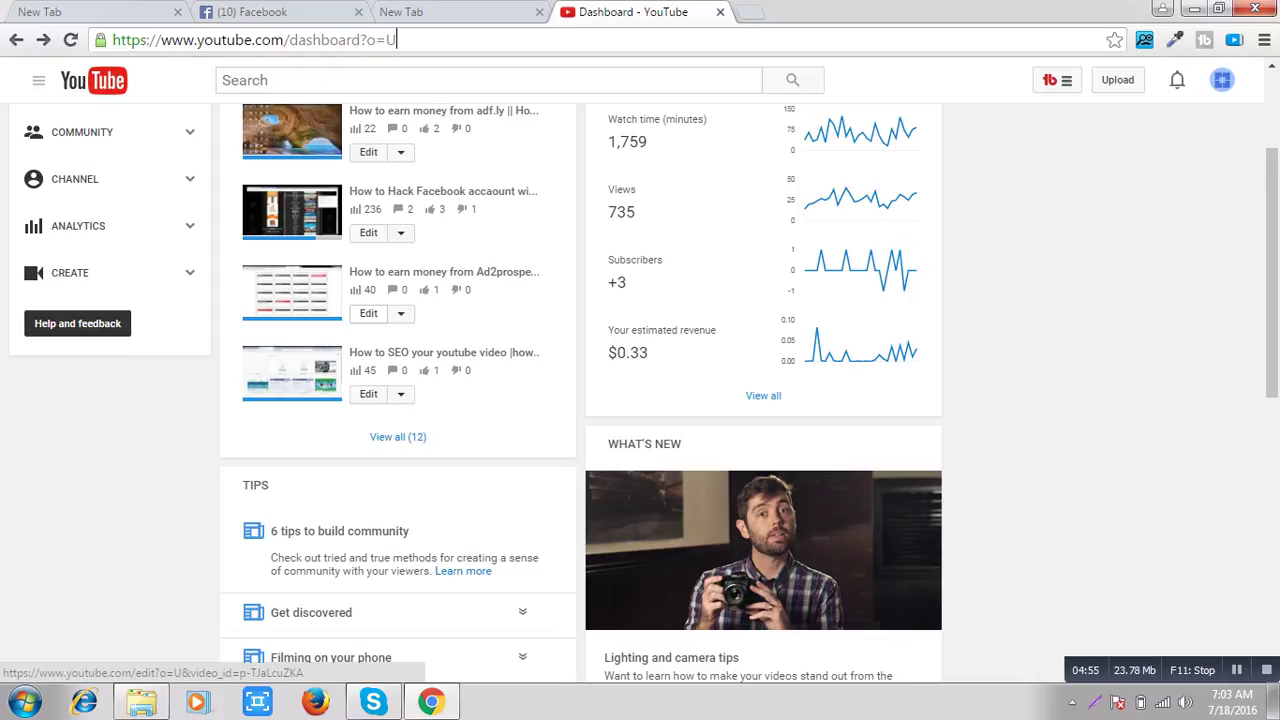
key("Return")
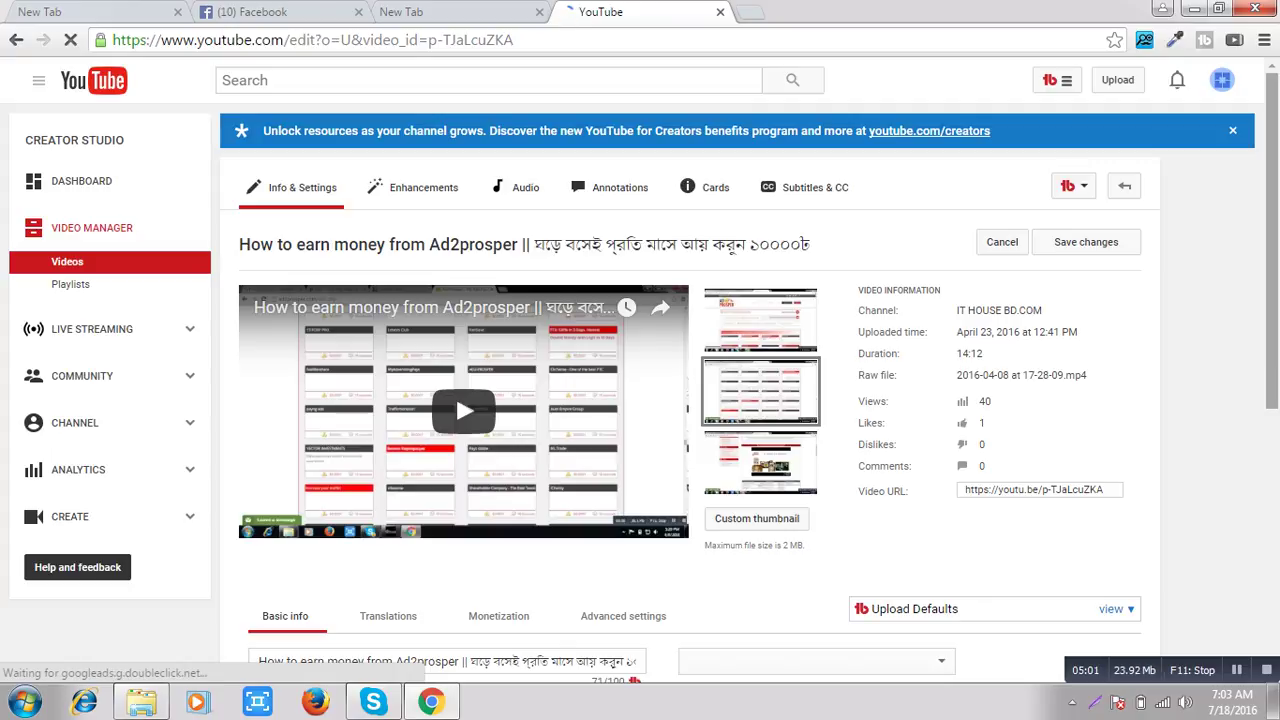
scroll(690, 400, "down", 3)
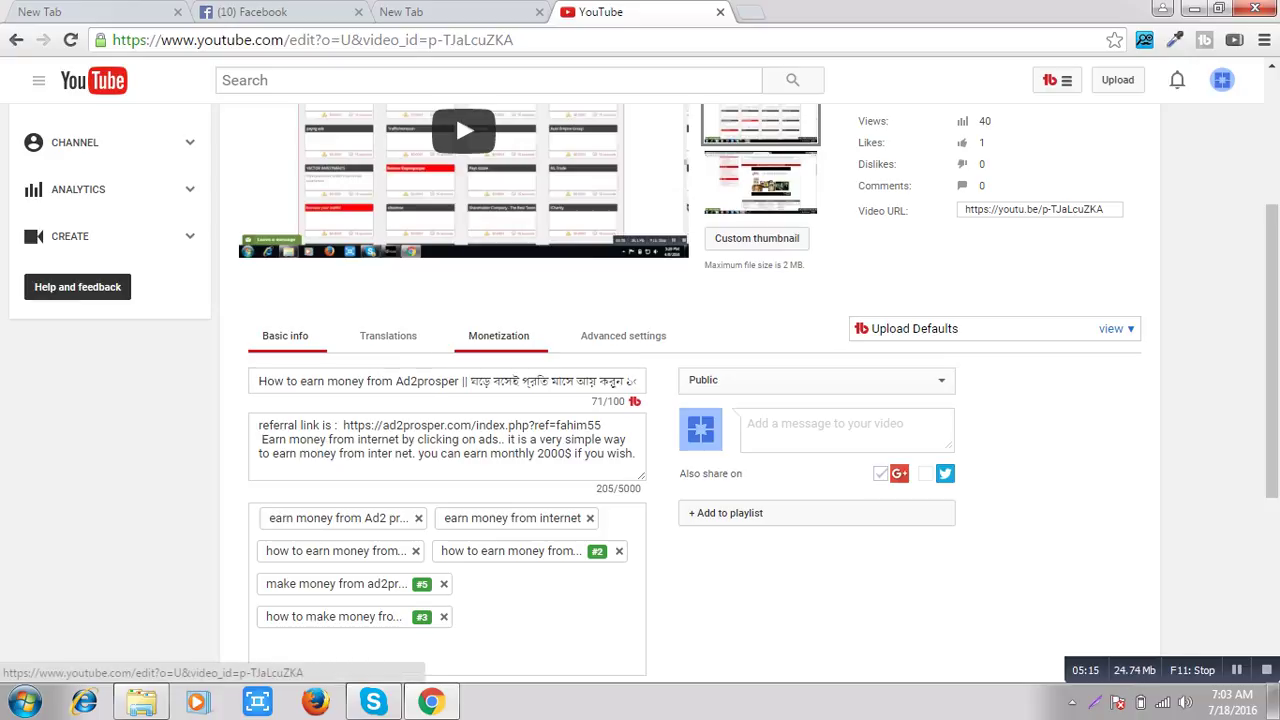
left_click(498, 336)
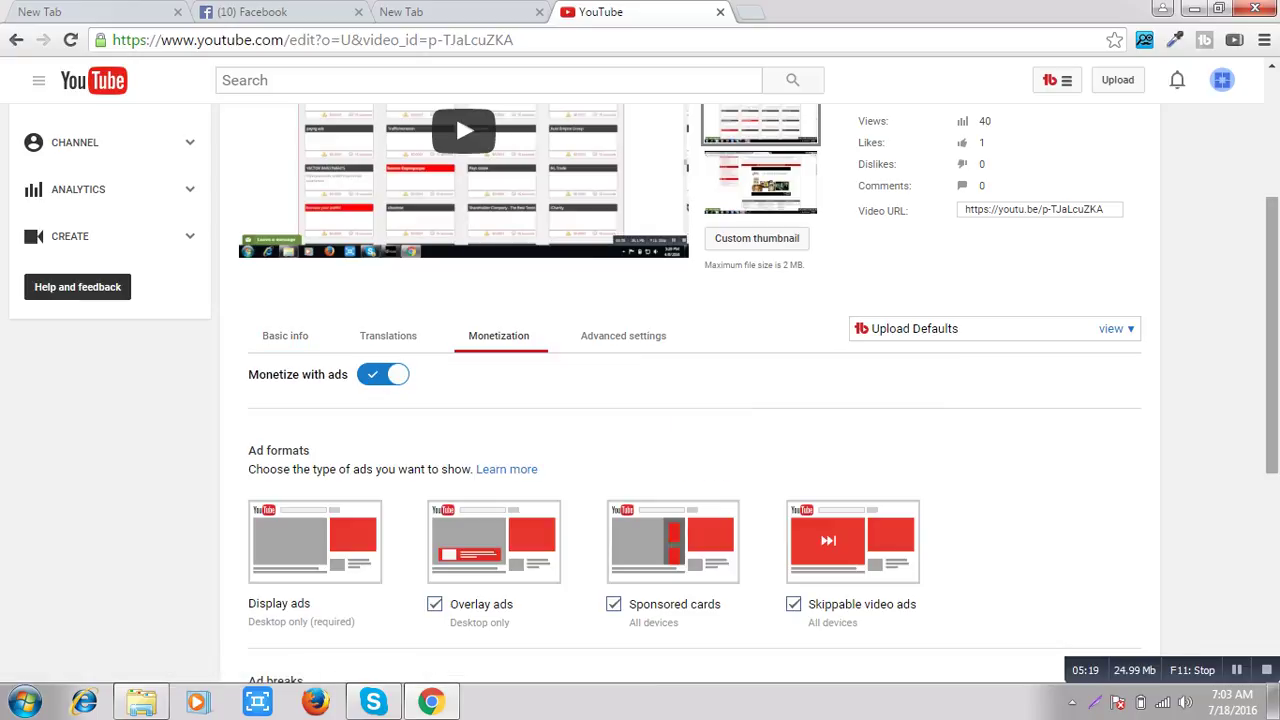
Enable an ad break after the video.
scroll(694, 368, "down", 2)
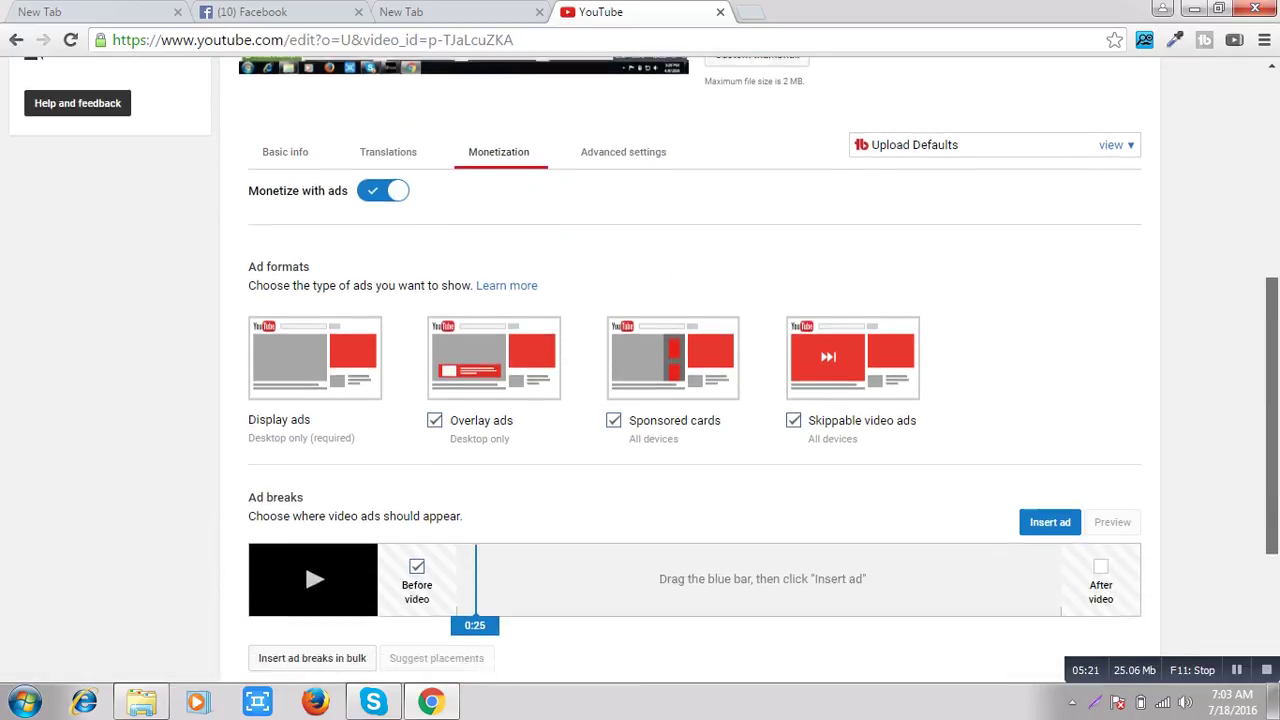
scroll(694, 368, "down", 2)
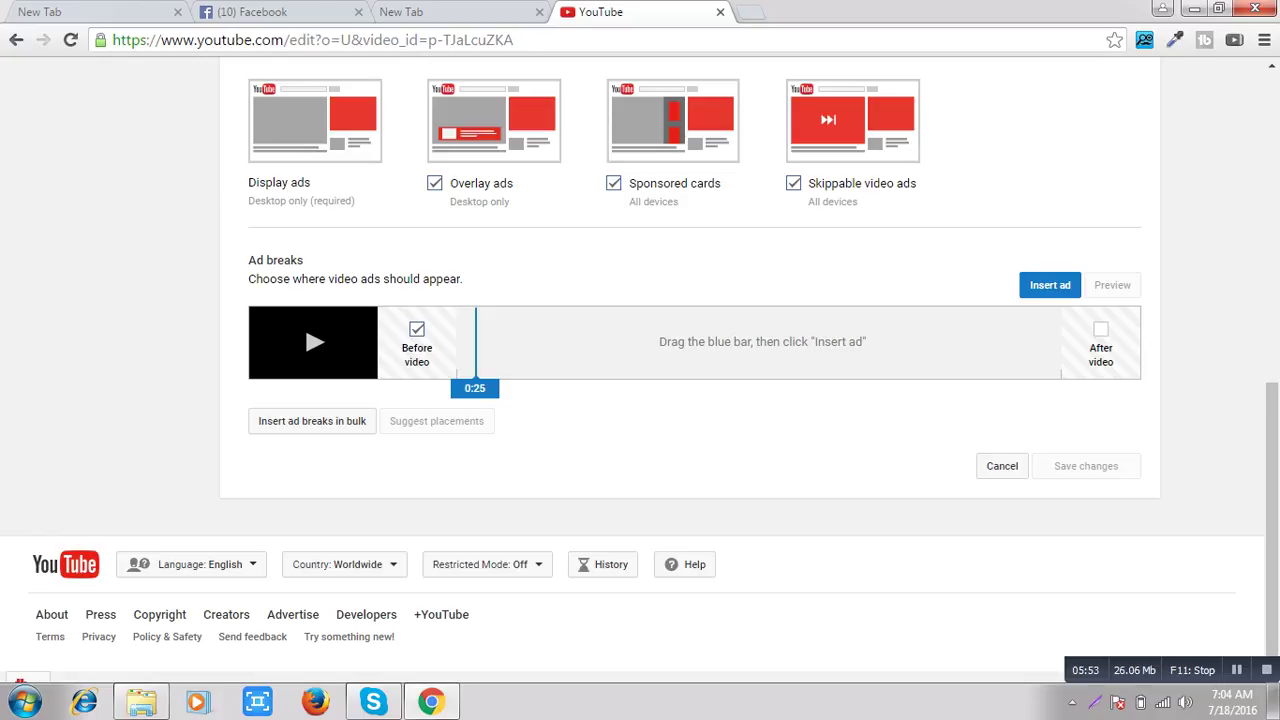
left_click(1100, 329)
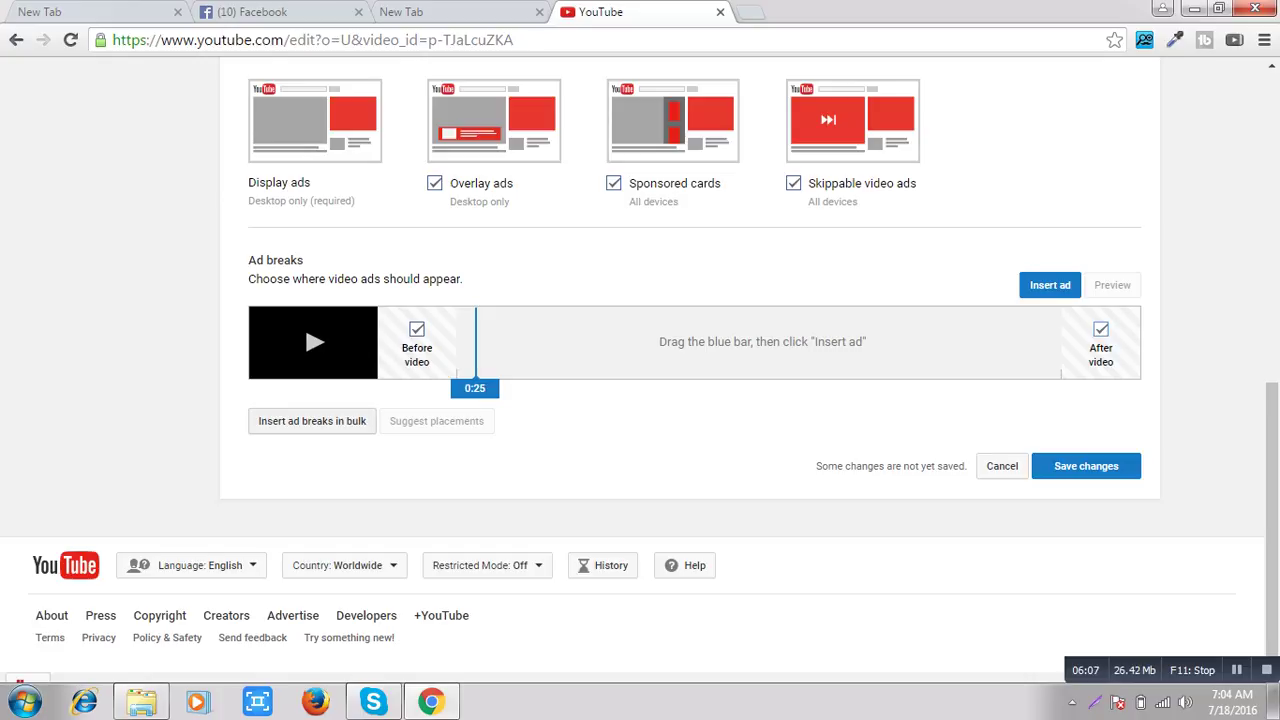
Insert ad breaks in bulk at 0:30, 1:00 and 1:30.
left_click(312, 421)
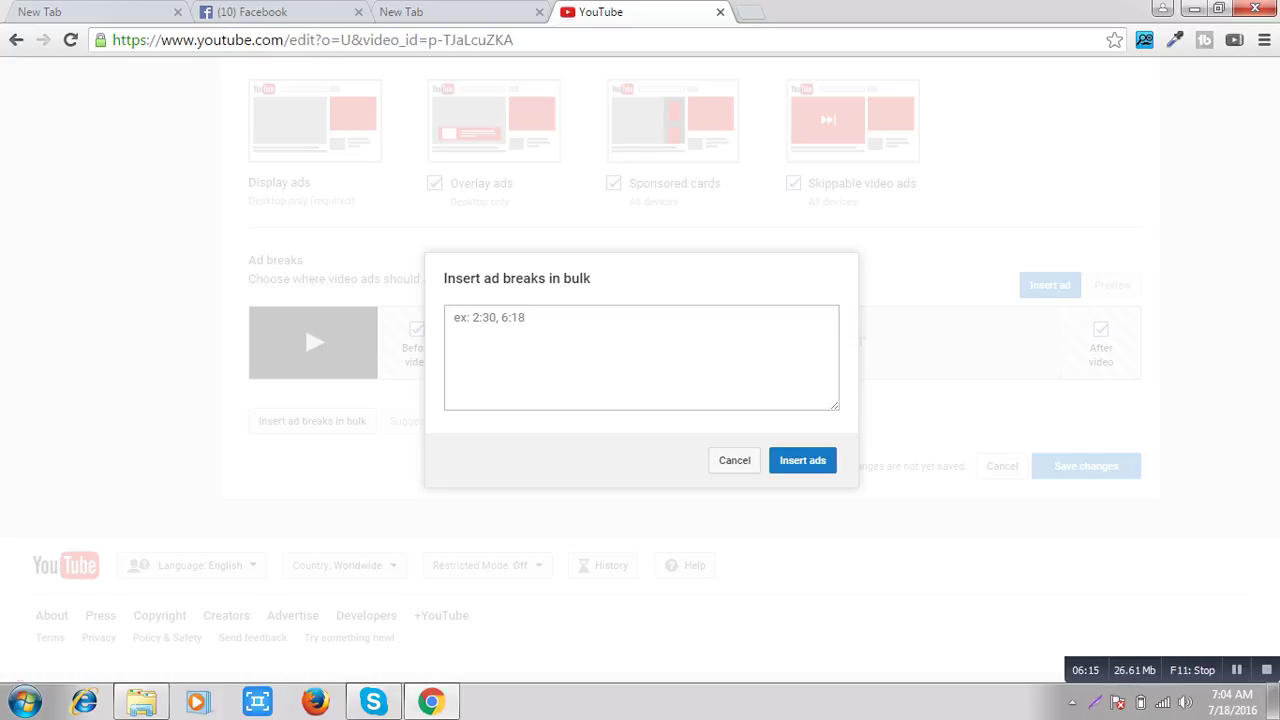
left_click(452, 317)
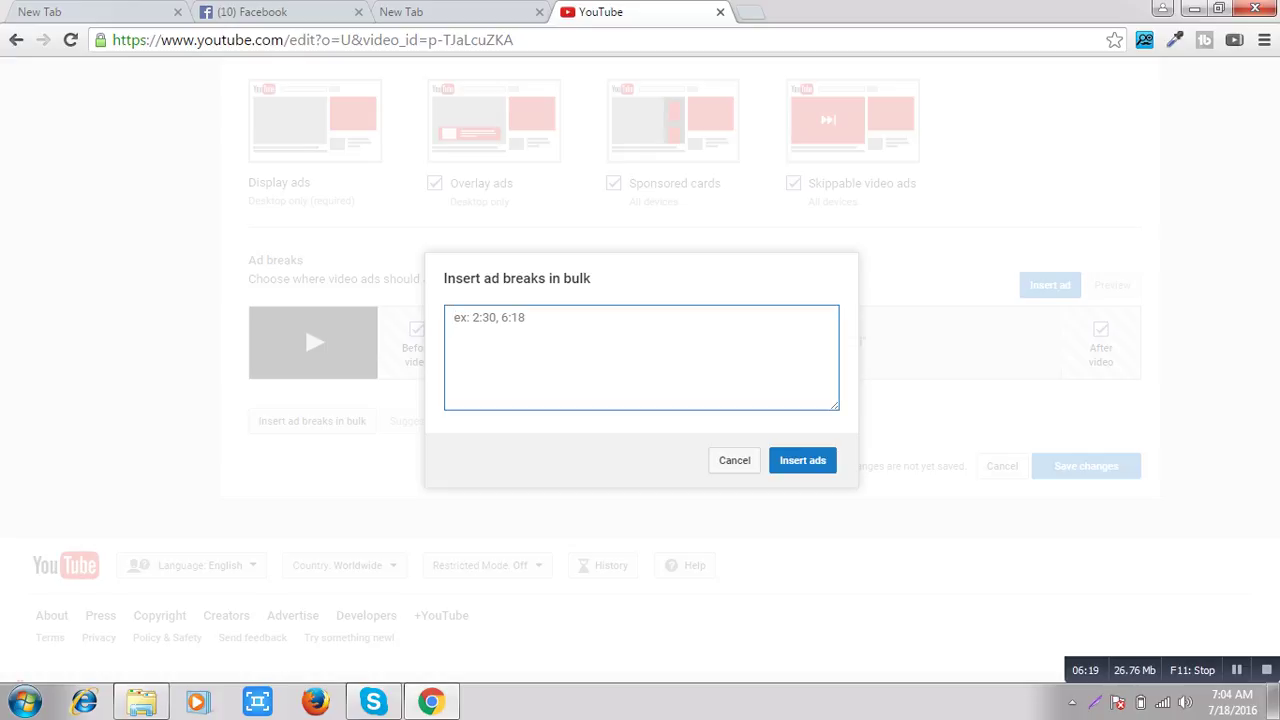
type("2")
key("BackSpace")
type("30")
key("BackSpace")
key("BackSpace")
type("0:30, 1:00,")
type("1:30,")
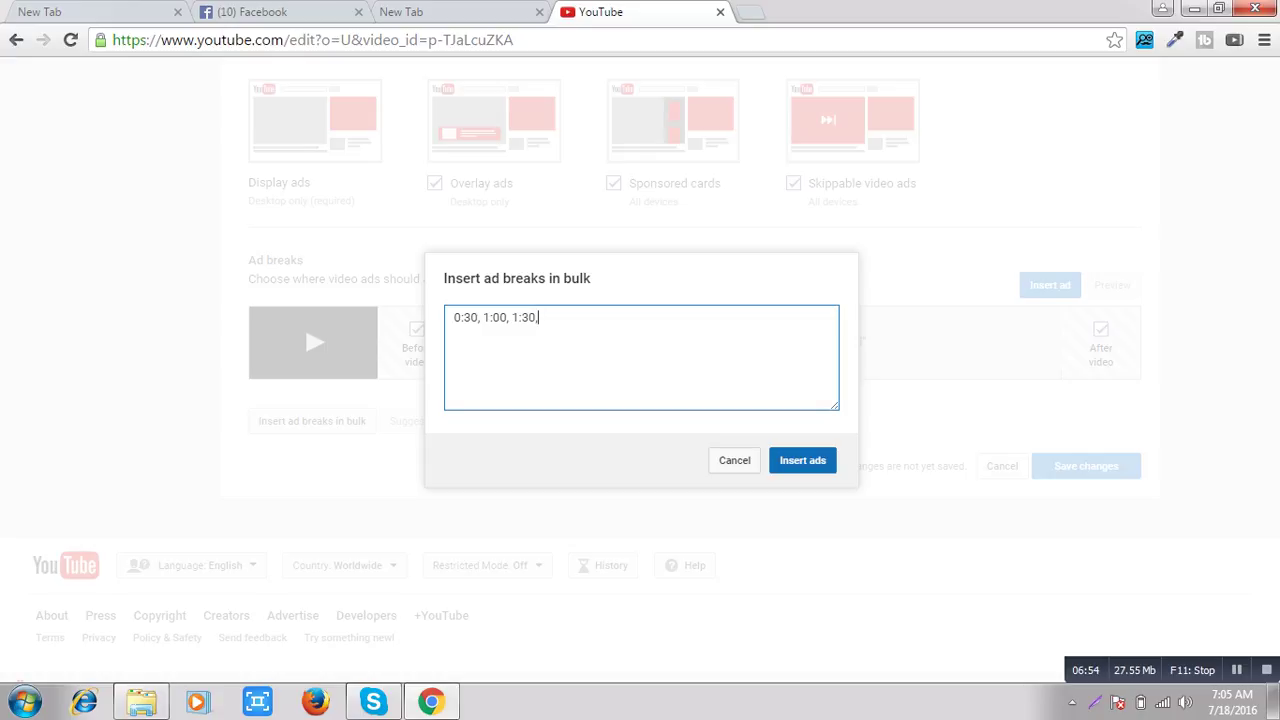
left_click(802, 460)
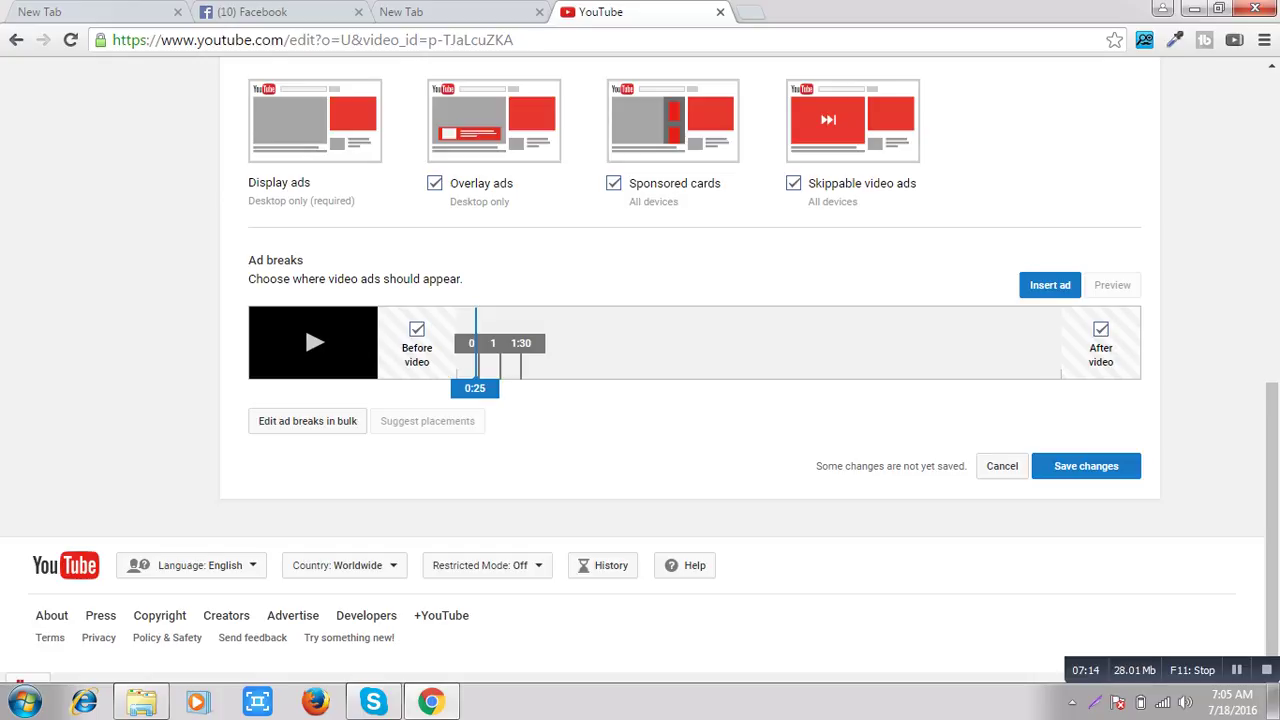
Insert an ad break at 2:00 on the video's ad break timeline.
mouse_move(475, 388)
left_mouse_down()
mouse_move(580, 388)
mouse_move(545, 388)
left_mouse_up()
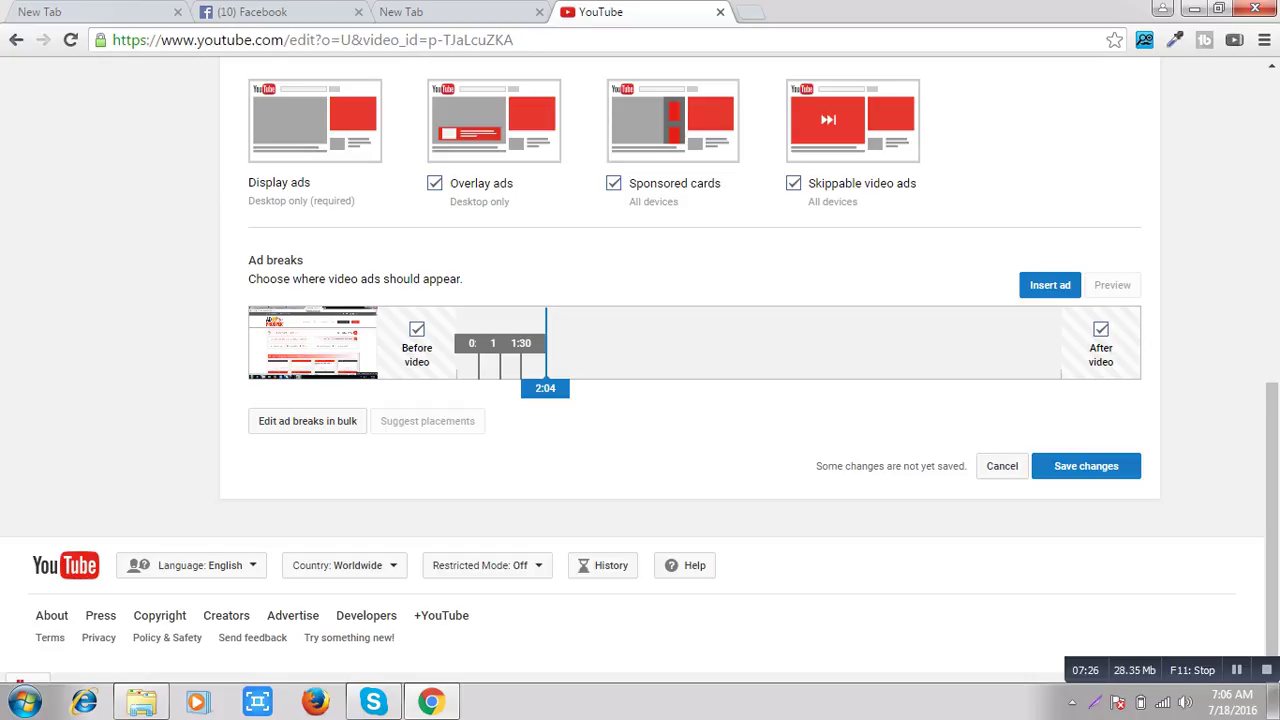
left_click_drag(545, 388, 543, 388)
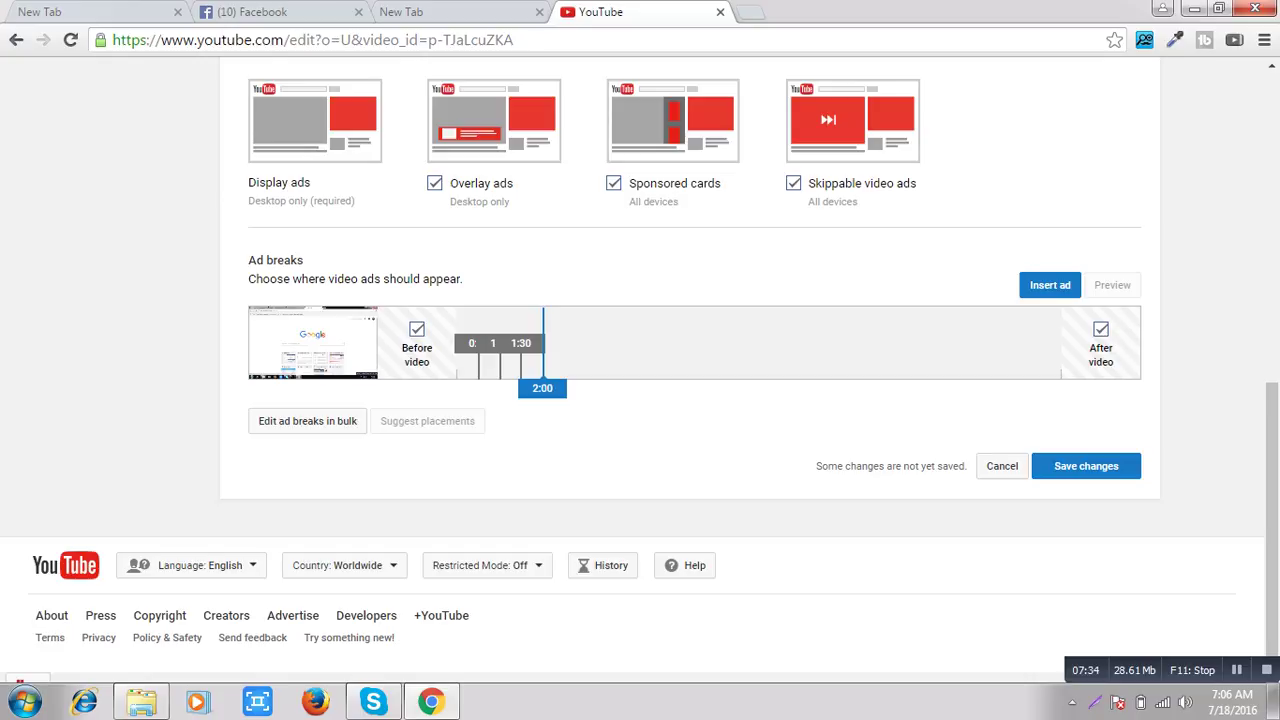
left_click(1050, 285)
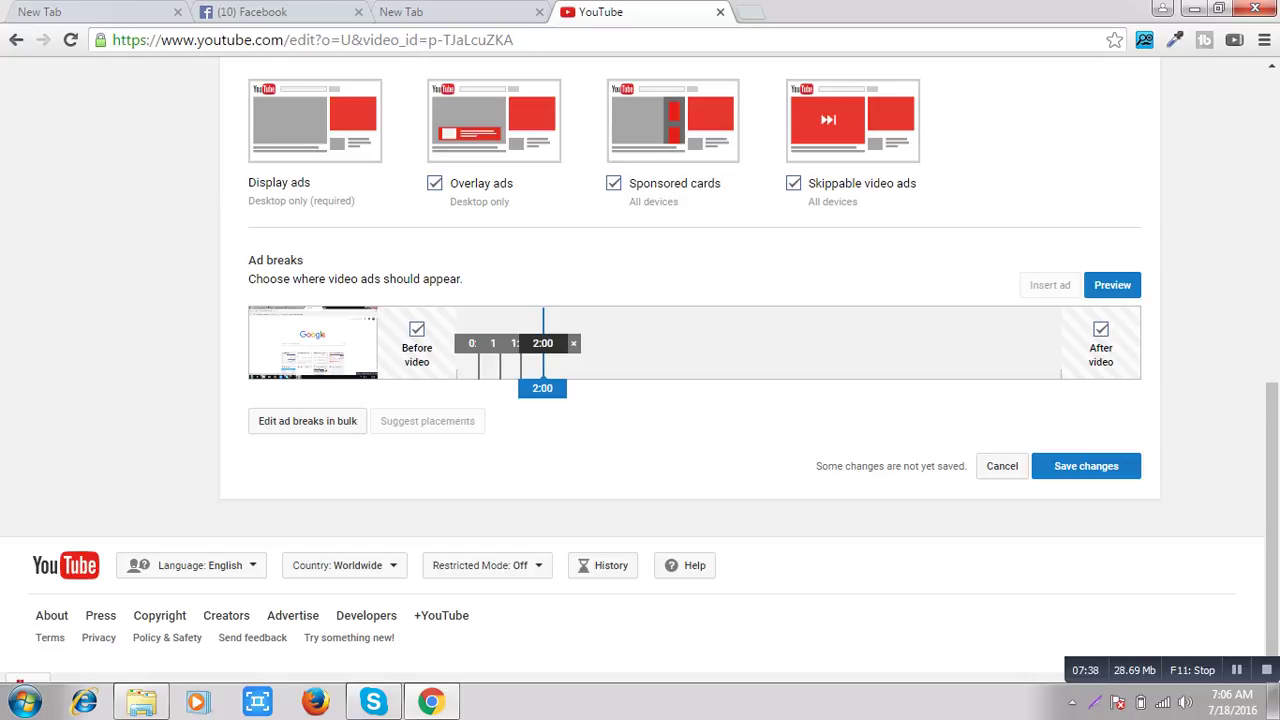
Insert an ad break at 2:31 and check the bulk list of ad breaks without editing it.
left_click_drag(542, 388, 563, 388)
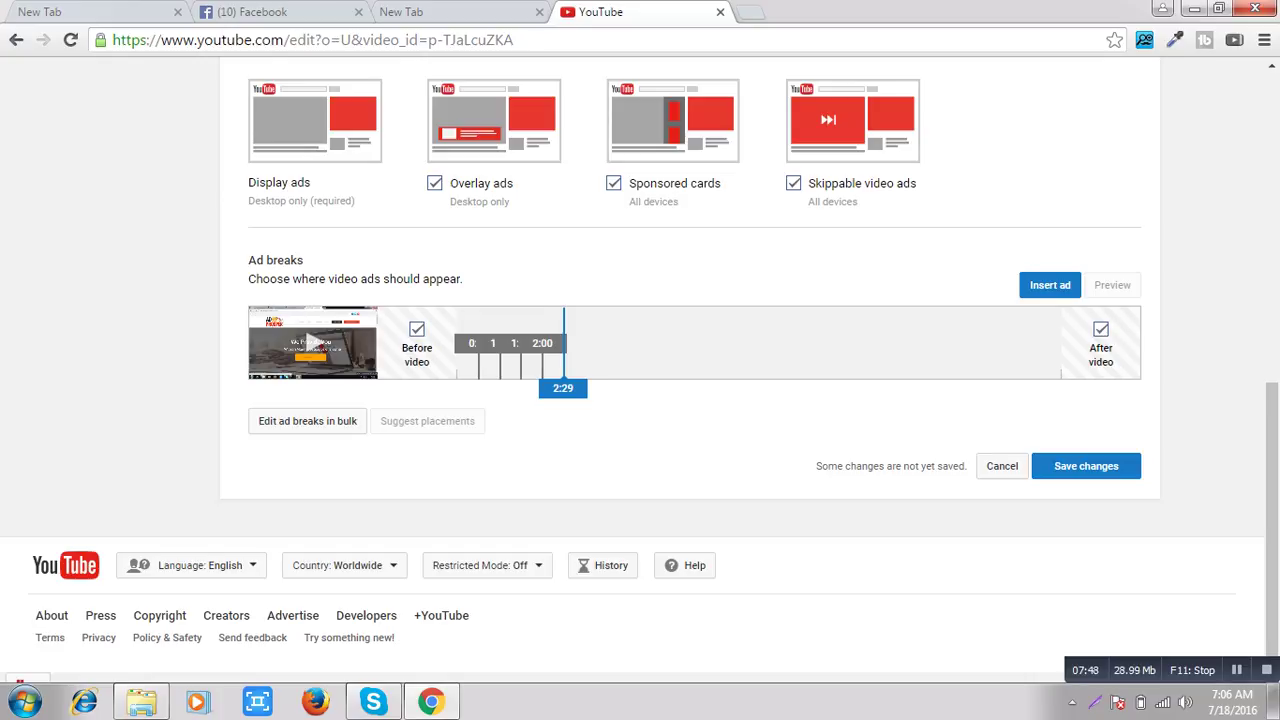
left_click_drag(563, 388, 564, 388)
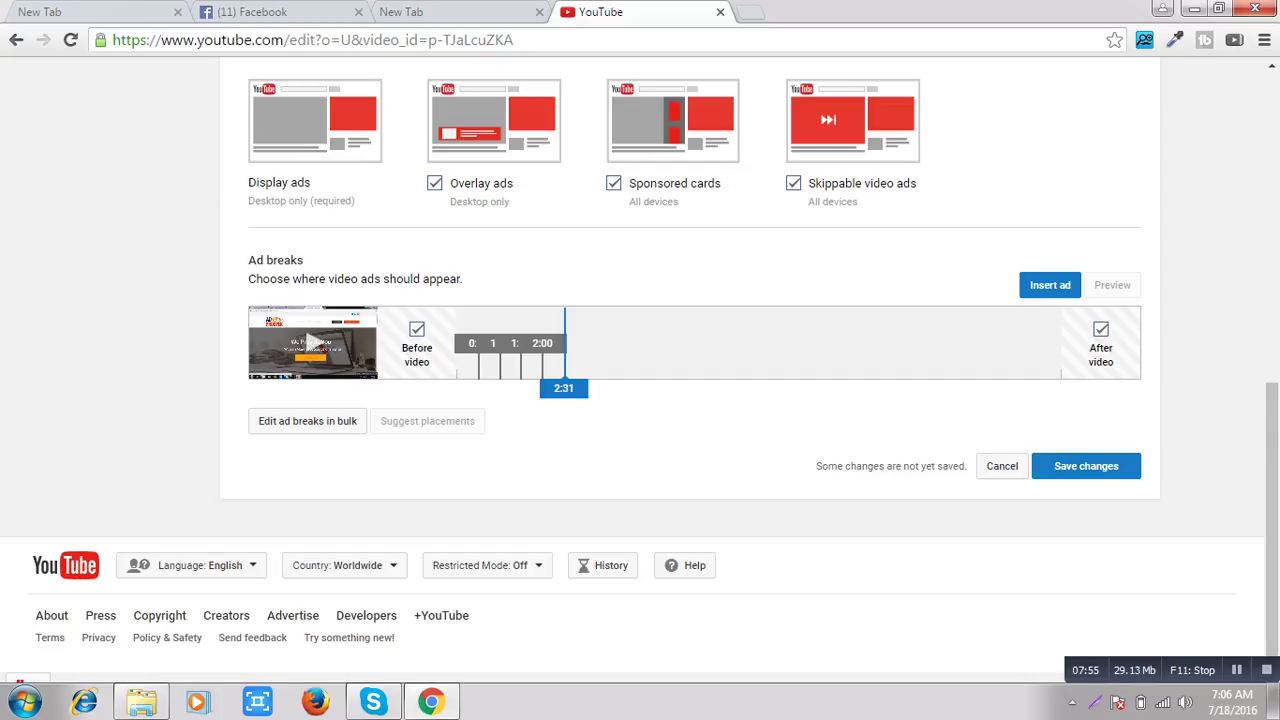
left_click(1050, 285)
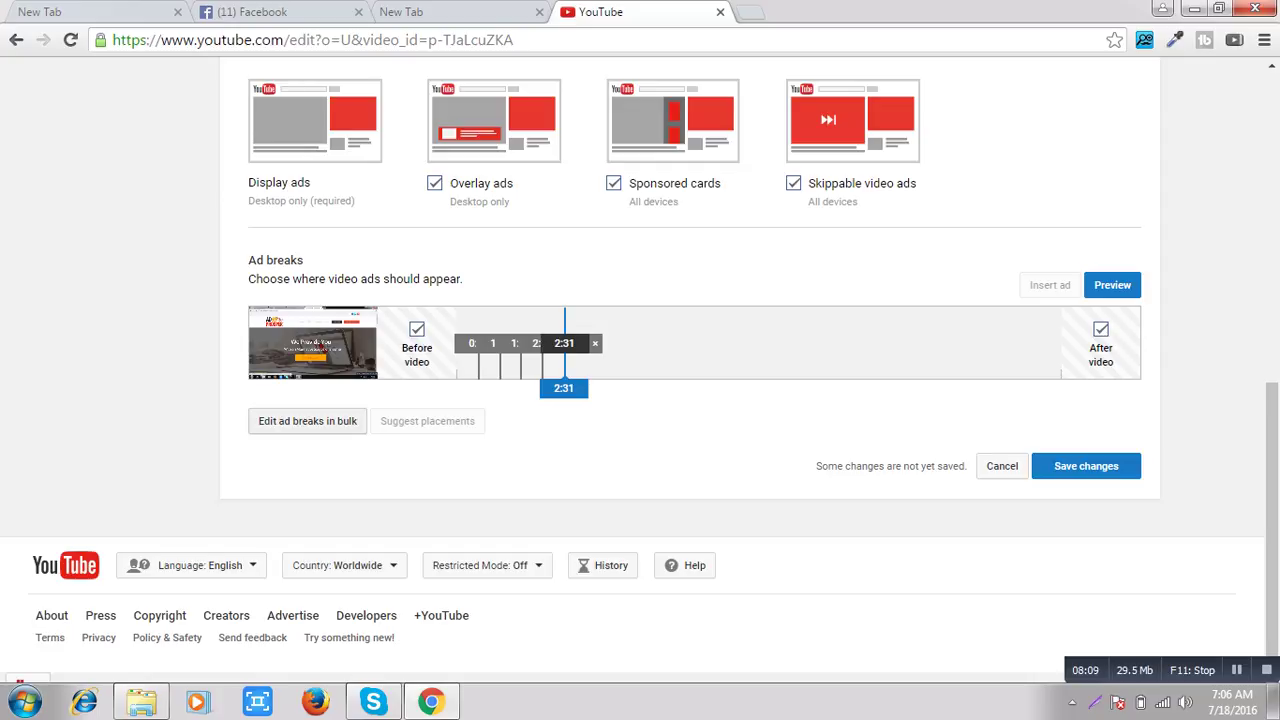
left_click(267, 421)
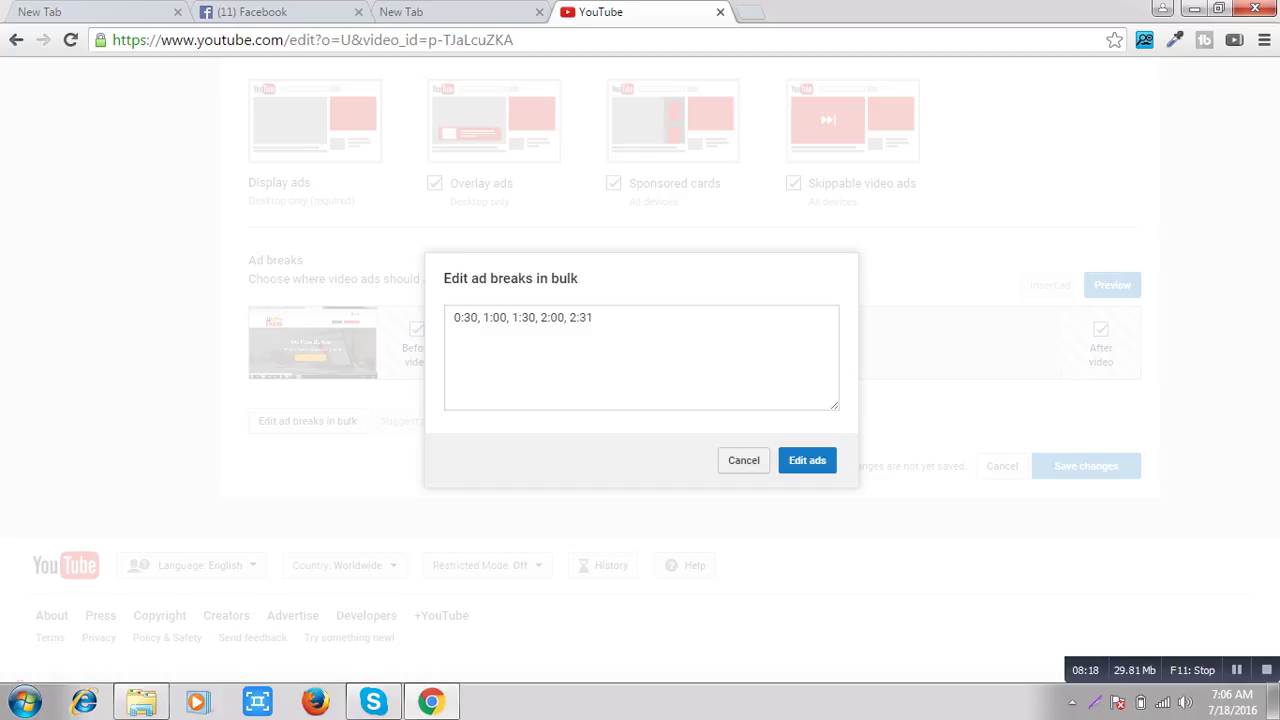
left_click(743, 460)
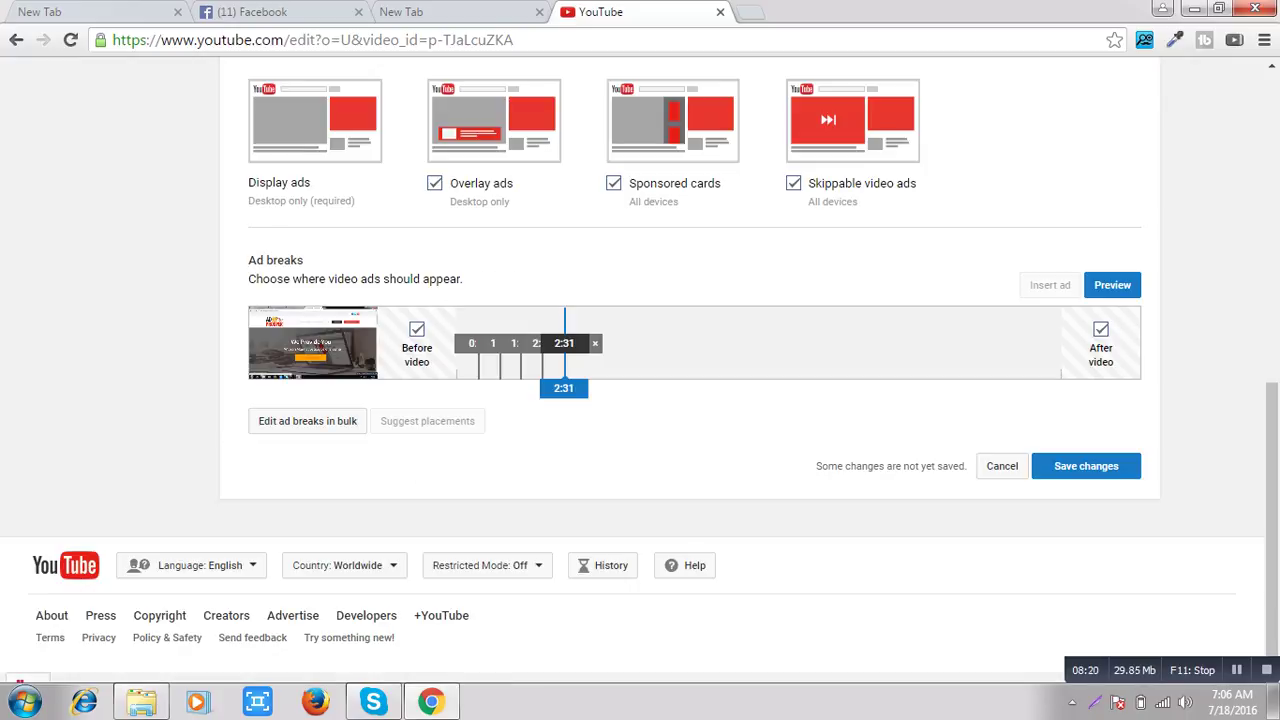
Insert an ad break at 3:04 and save the video's monetization changes.
left_click_drag(564, 360, 587, 360)
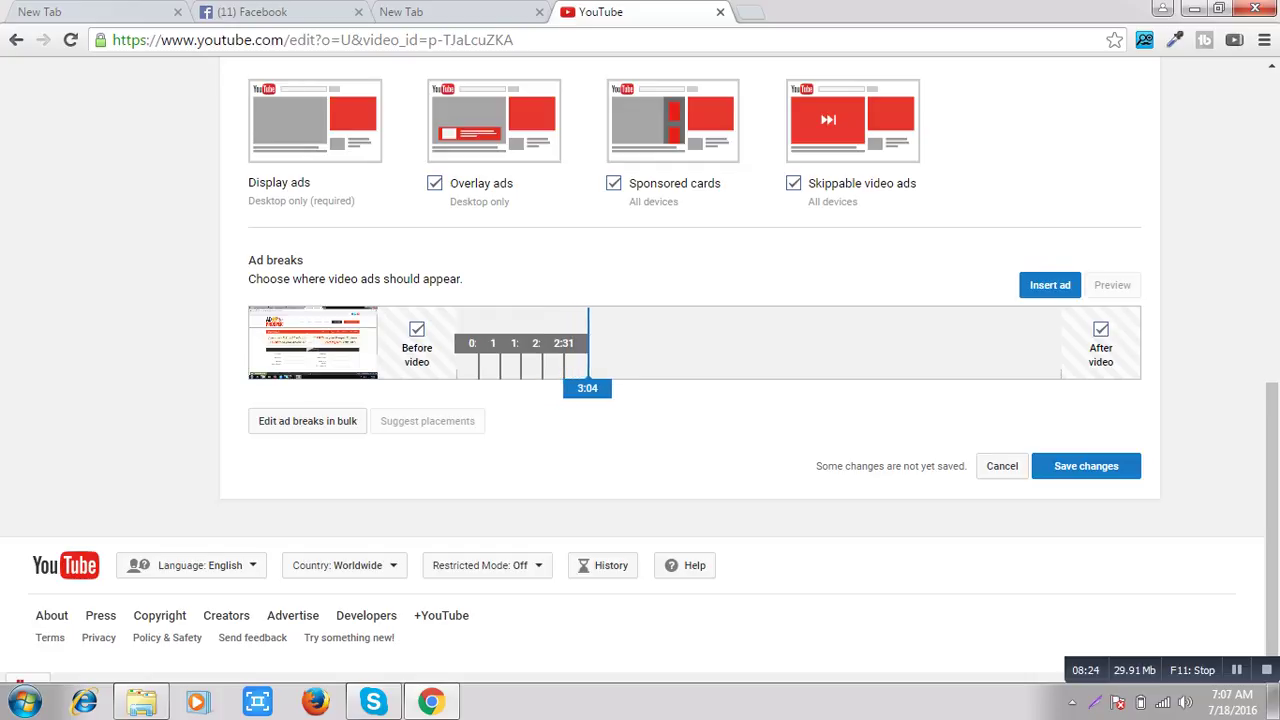
left_click(1050, 285)
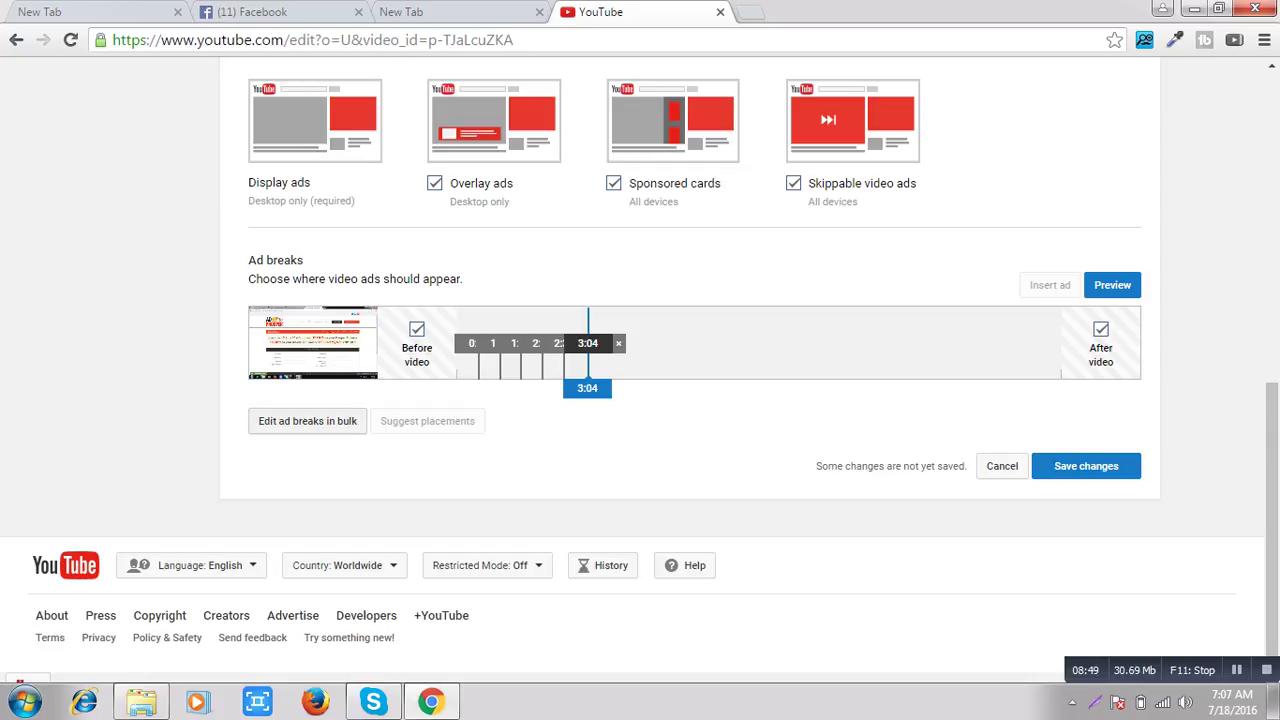
left_click(307, 421)
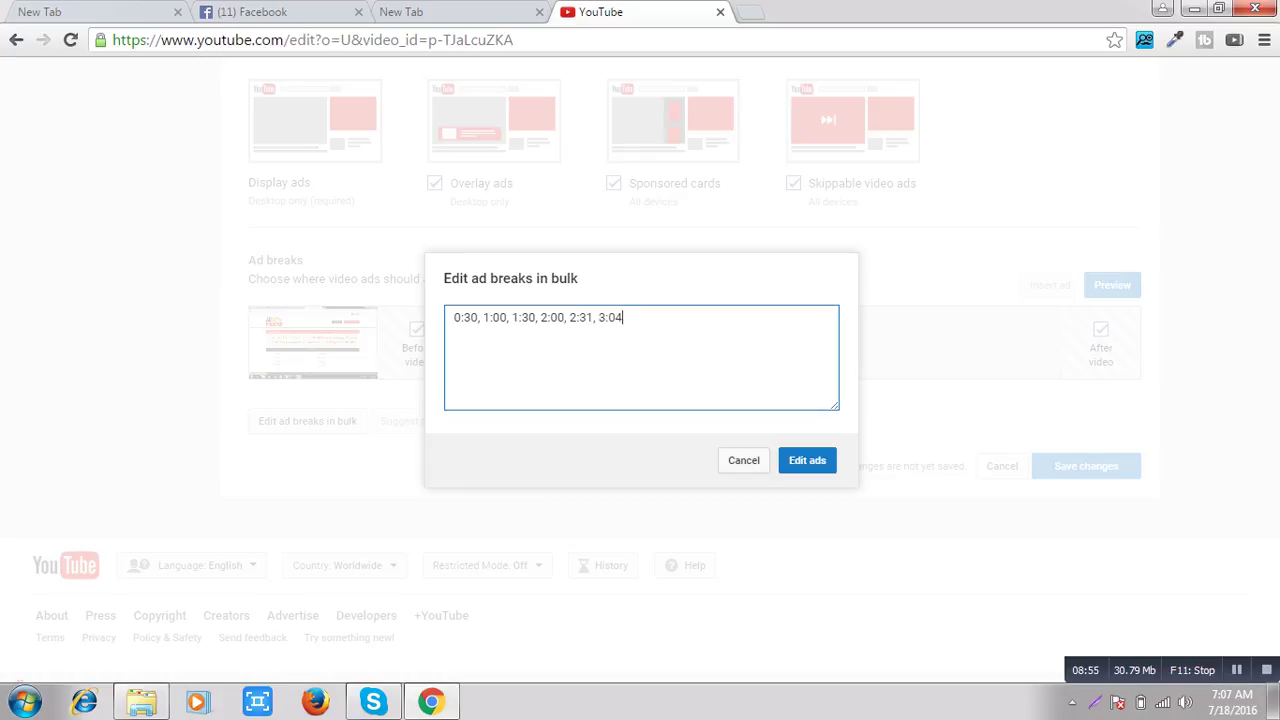
type(",")
key("Tab")
key("Return")
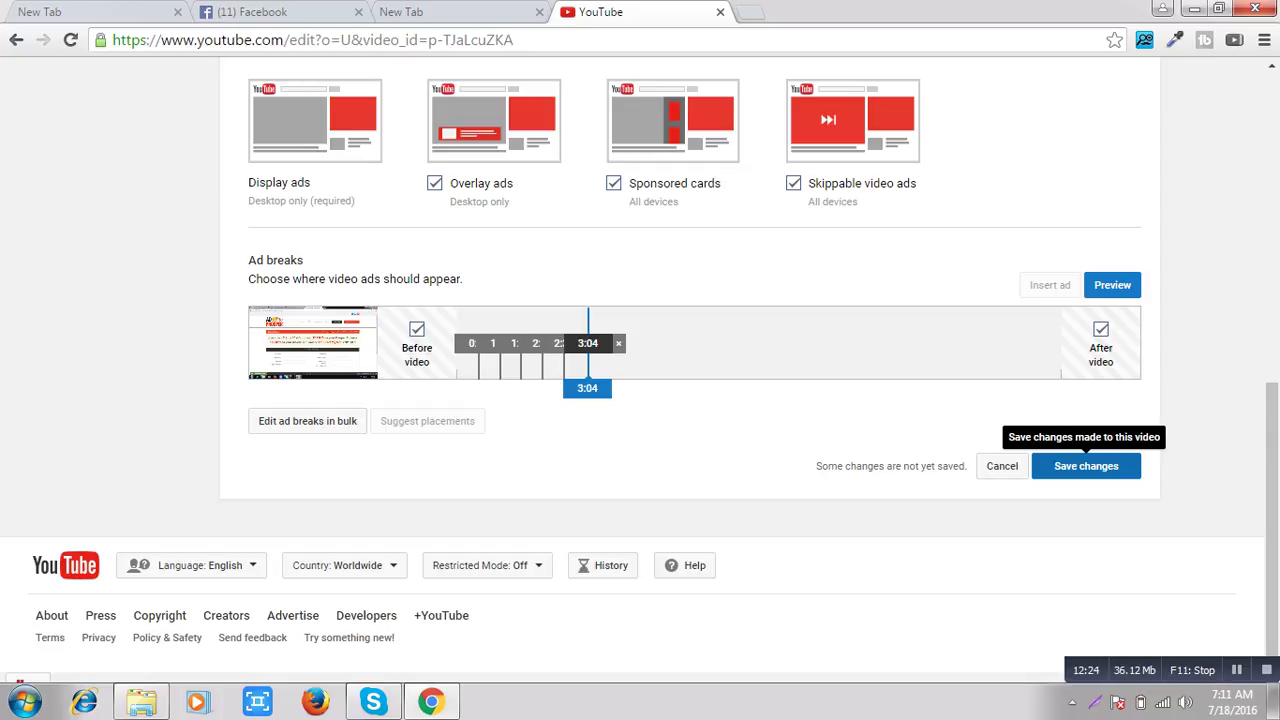
left_click(1086, 468)
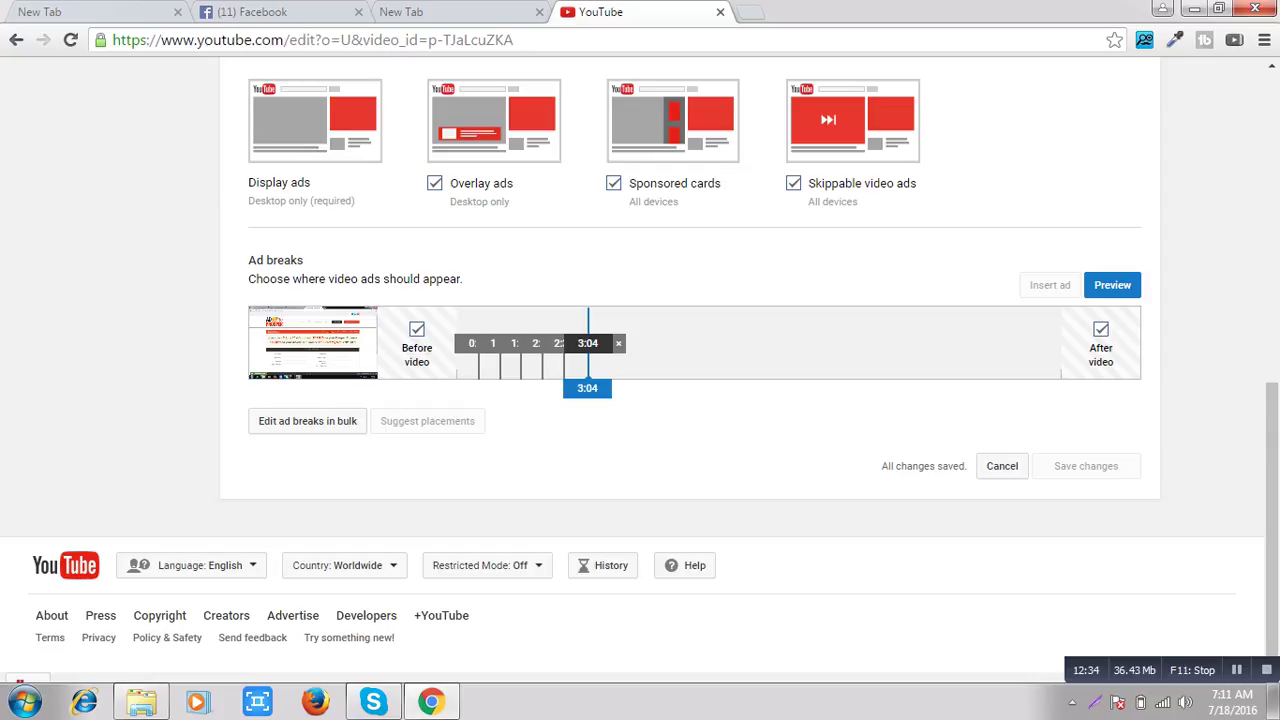
Play the Ad2prosper video from the Creator Studio dashboard to check its ads, and return to the dashboard.
left_click_drag(1272, 520, 1272, 210)
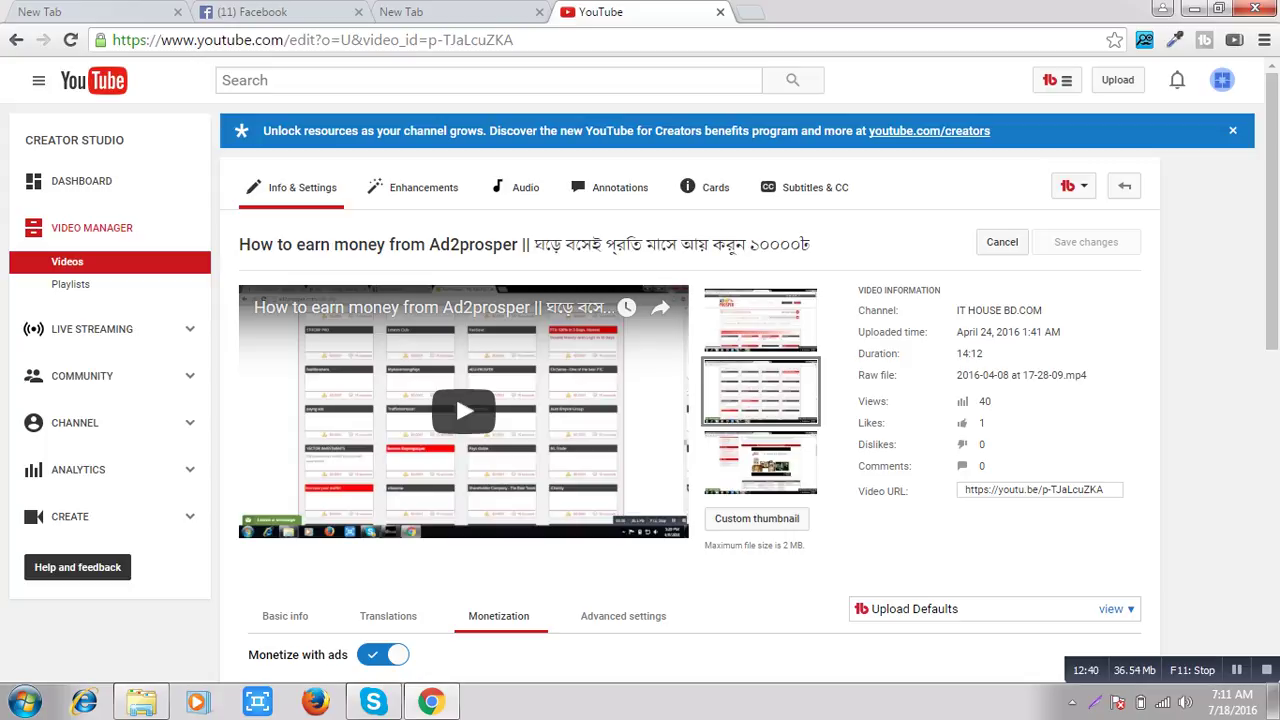
left_click(1222, 80)
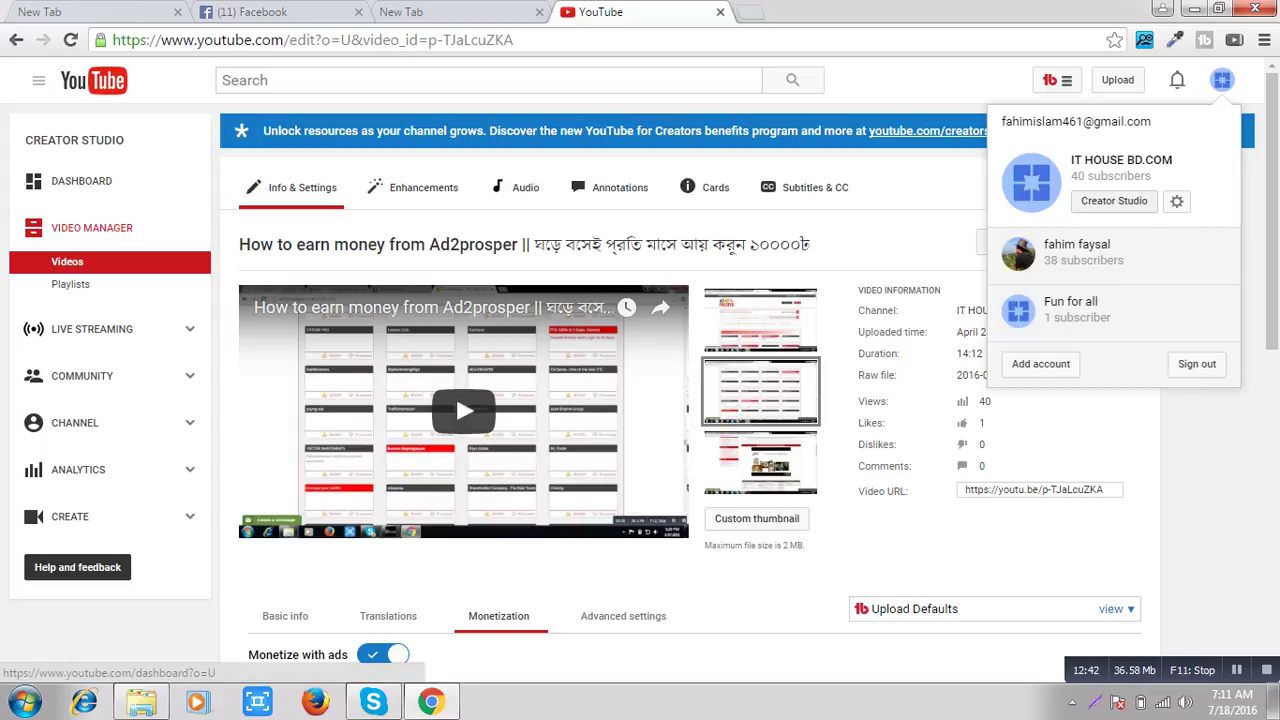
left_click(1113, 200)
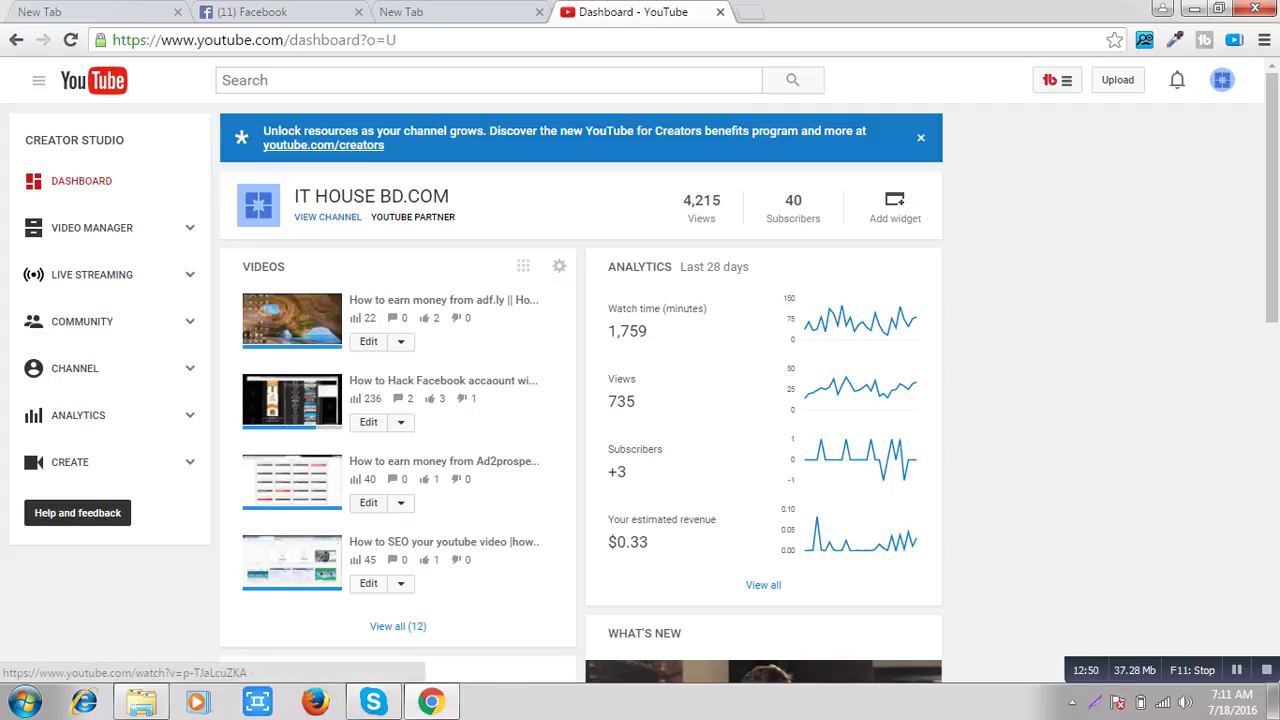
left_click(326, 502)
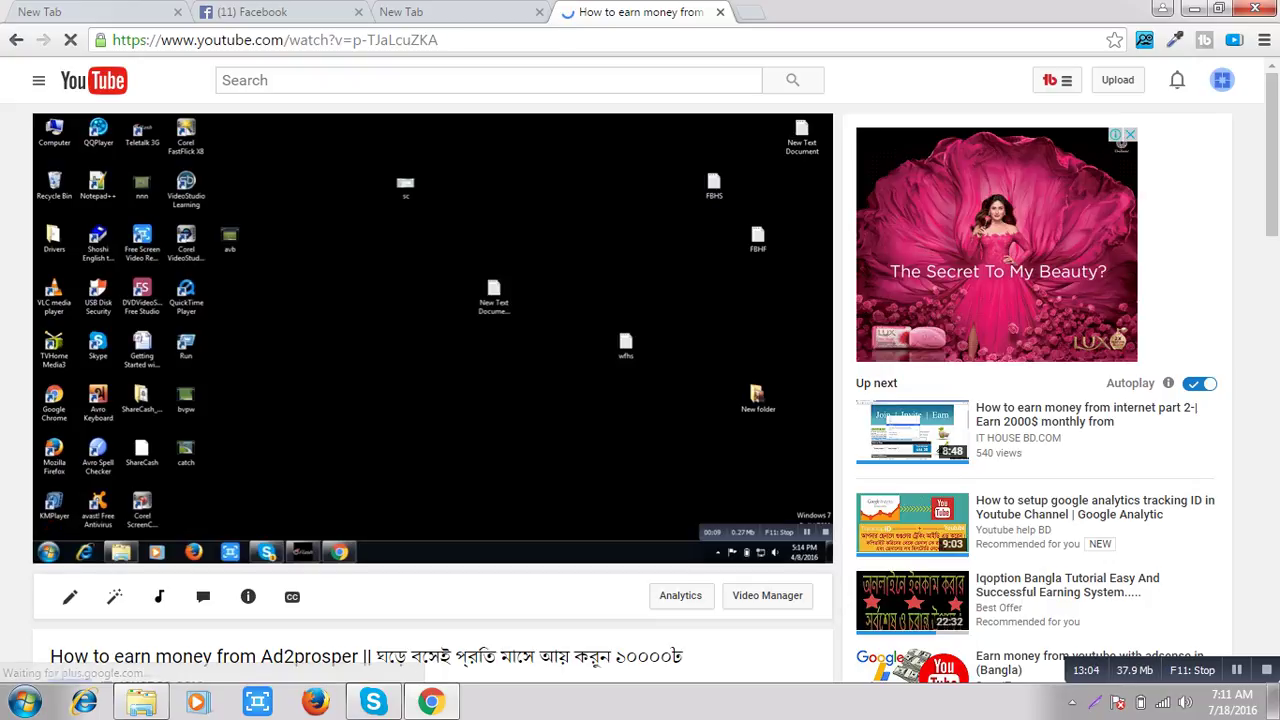
left_click(1222, 80)
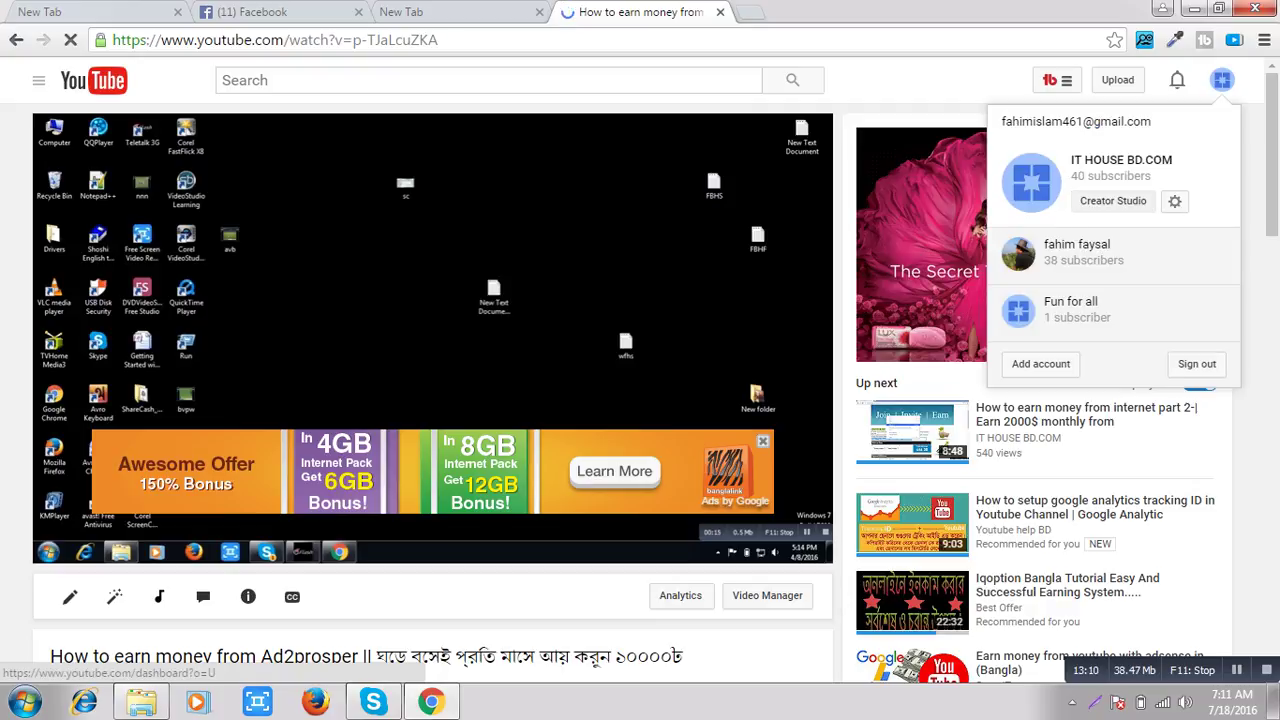
left_click(1113, 201)
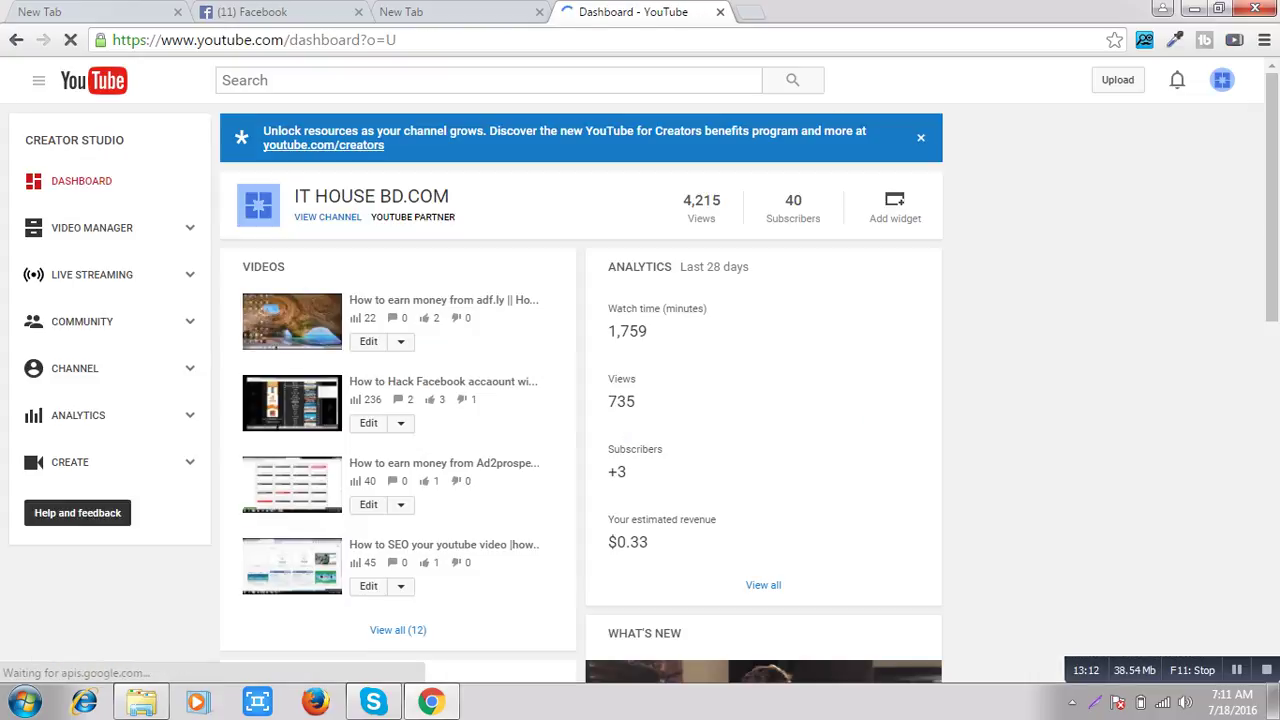